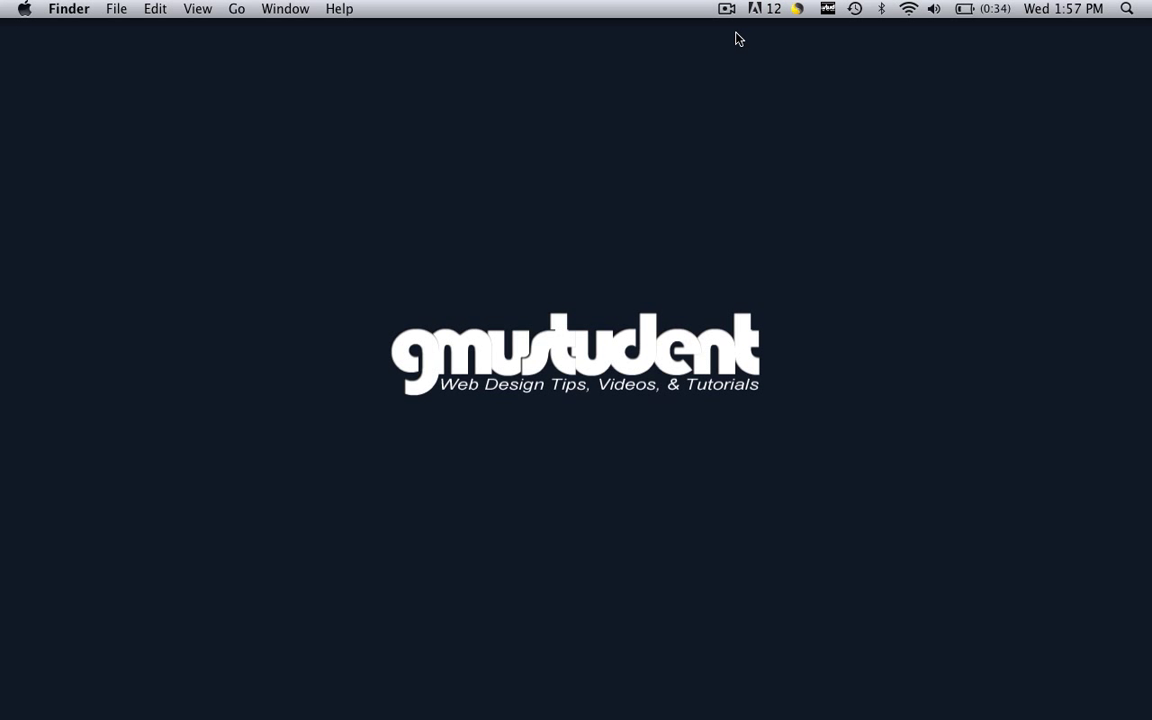
Step: Cycle through the button template and the next, pause and previous button images in Photoshop
click(1090, 697)
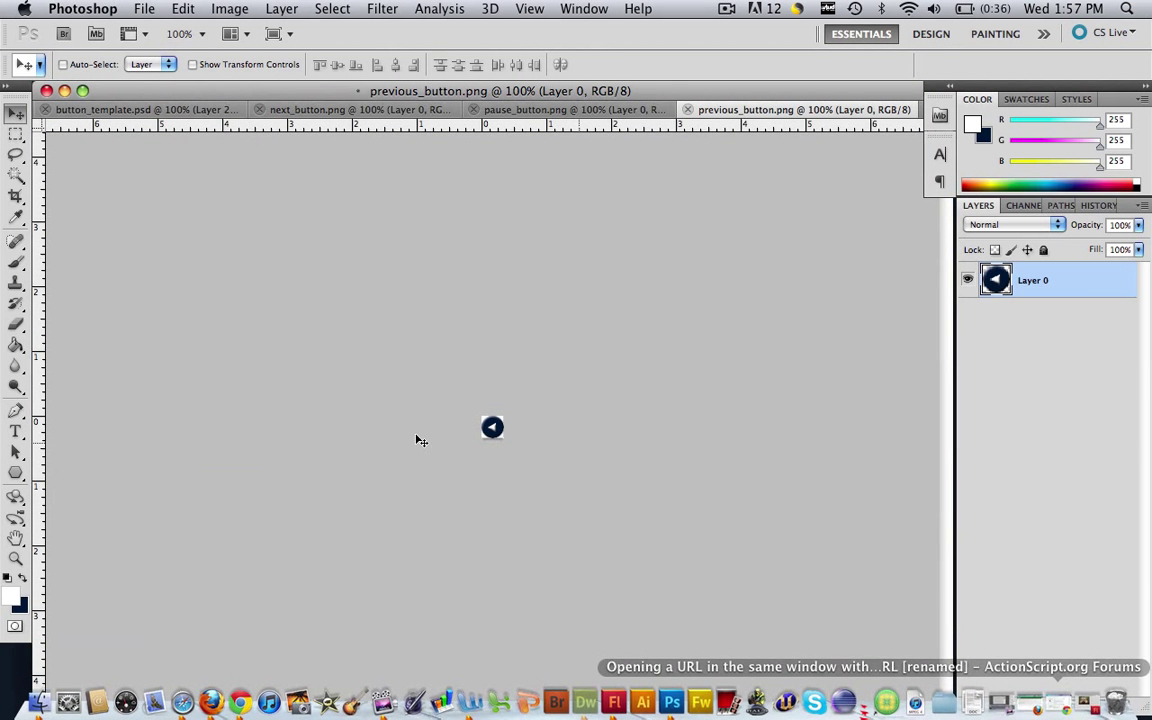
click(175, 114)
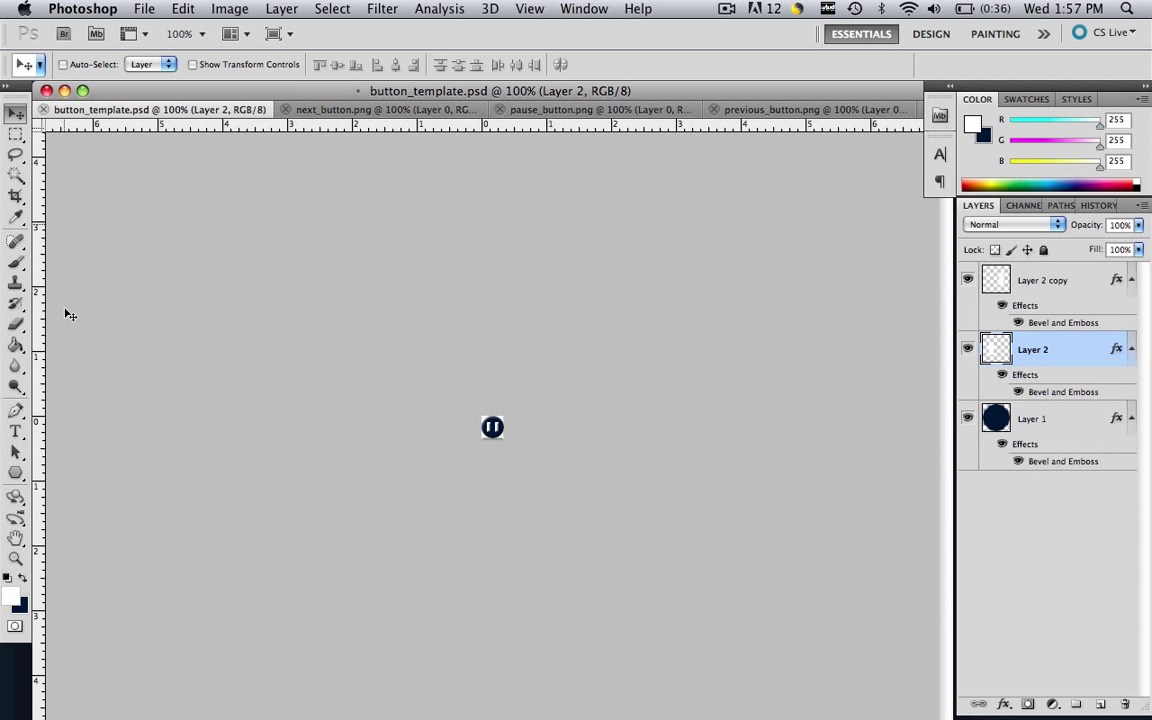
click(378, 110)
click(555, 108)
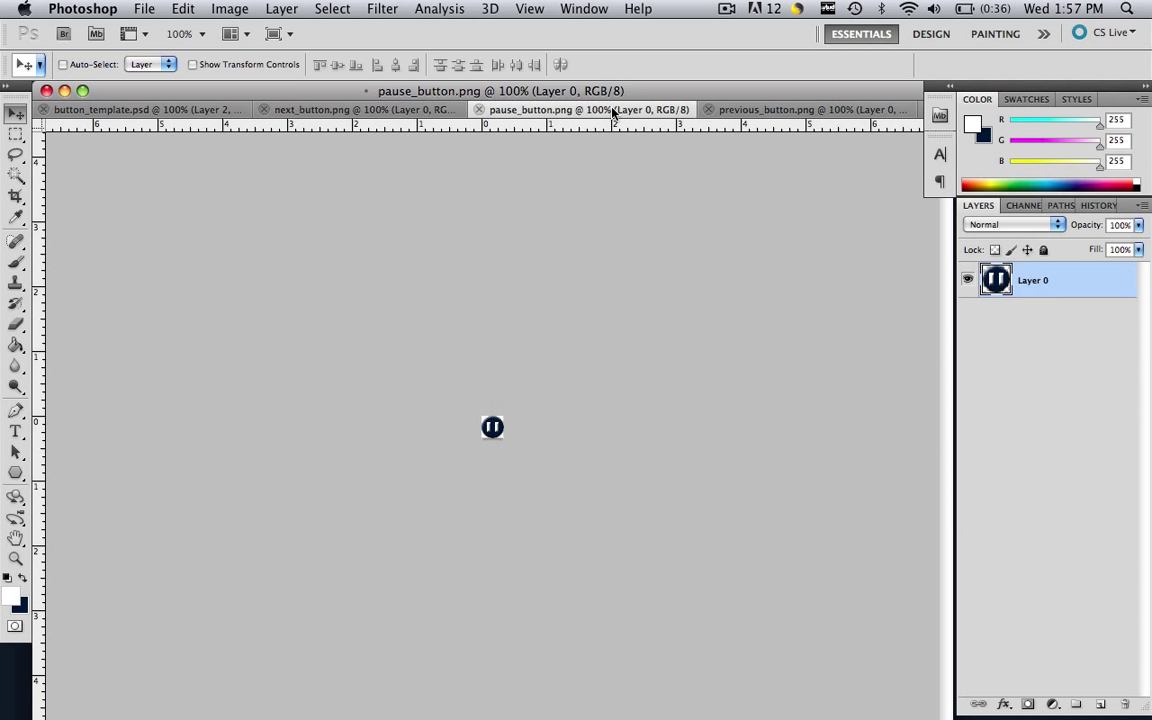
click(790, 112)
click(128, 110)
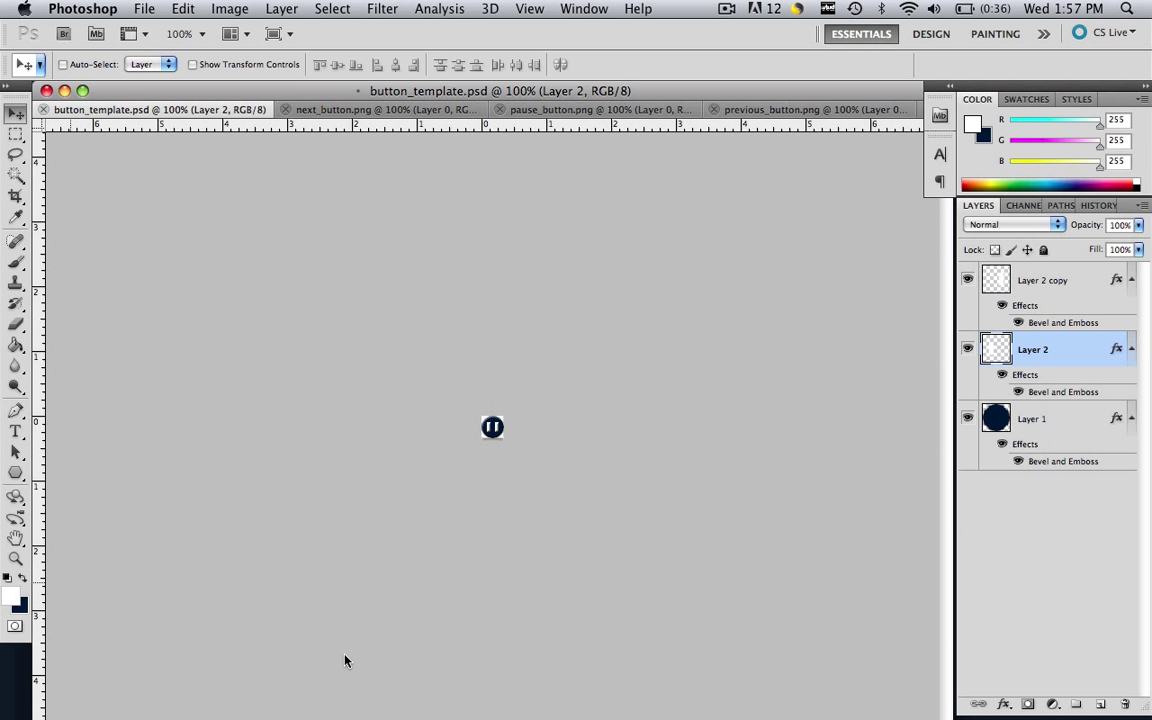
Step: Start a Save As on the template, cancel it, and step through to previous_button.png
click(140, 10)
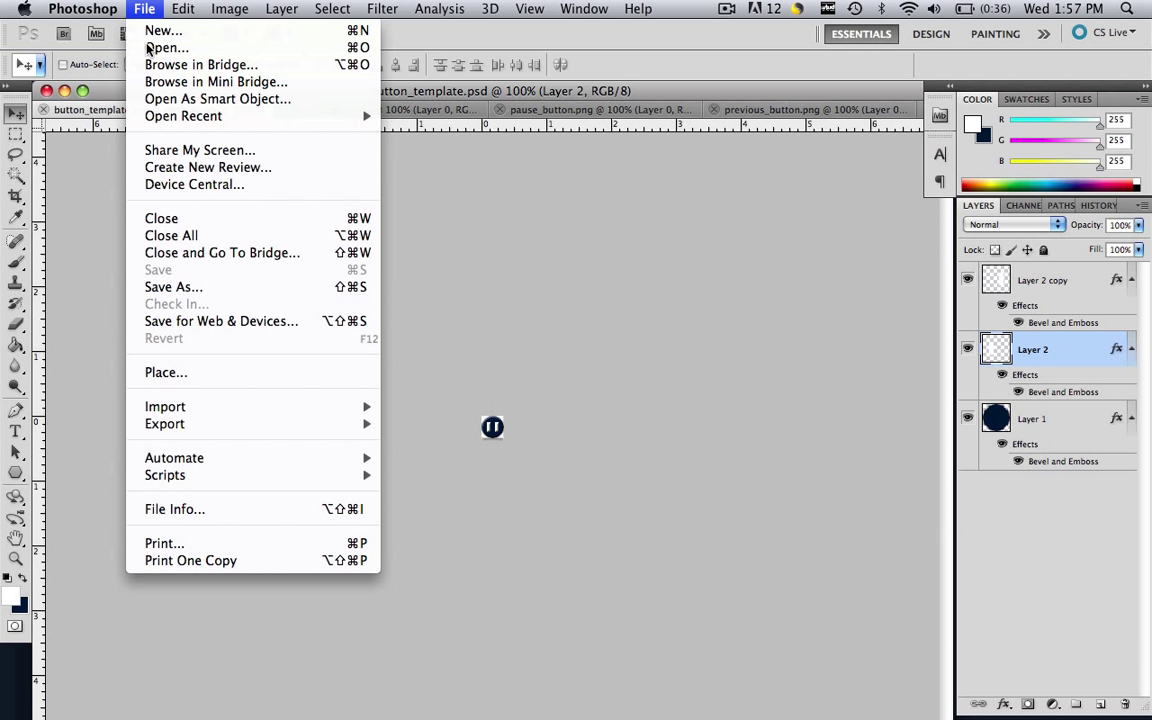
click(187, 287)
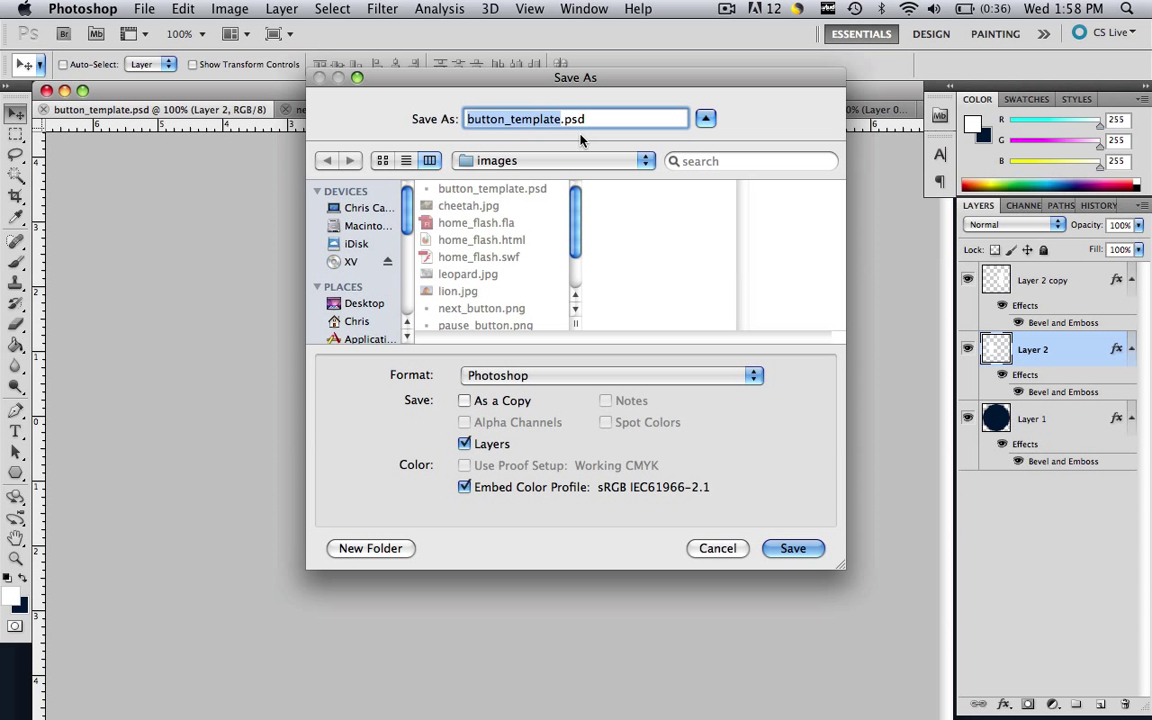
click(728, 553)
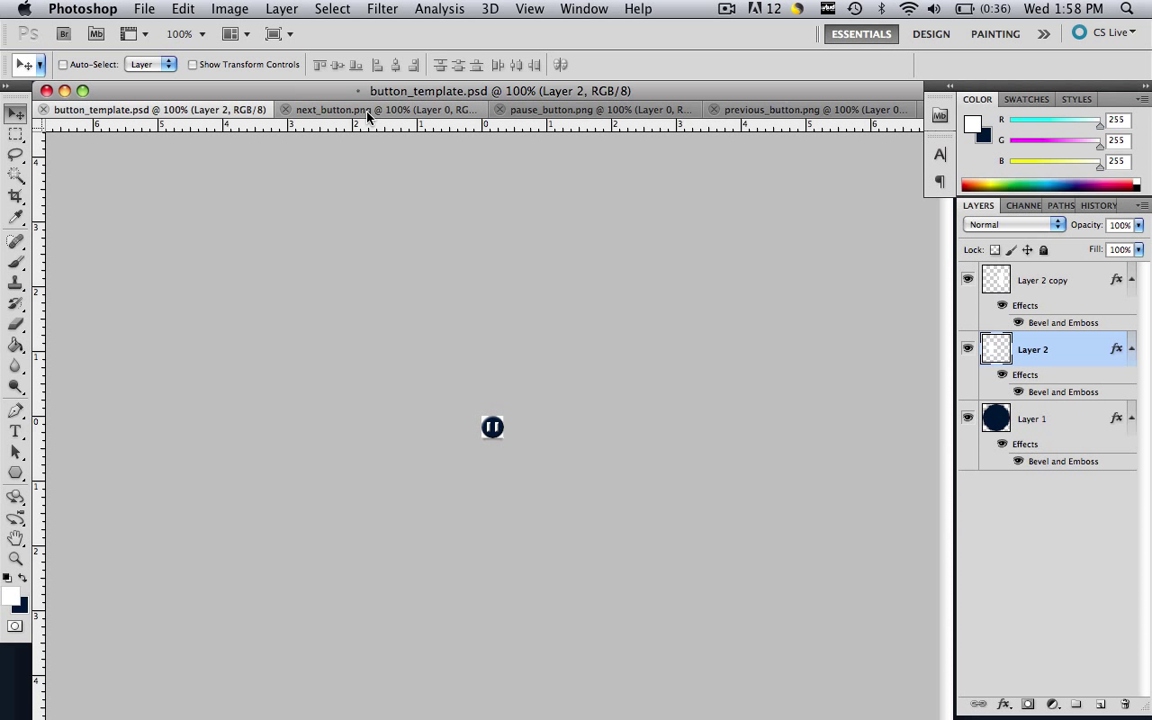
click(367, 112)
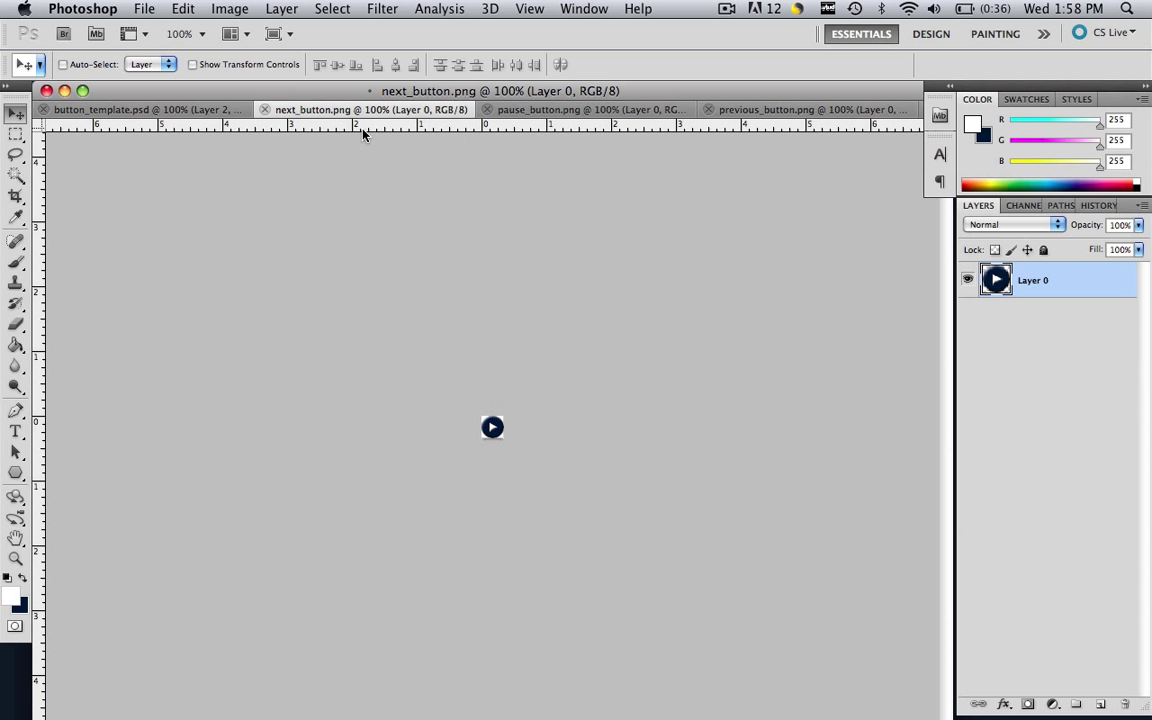
click(560, 110)
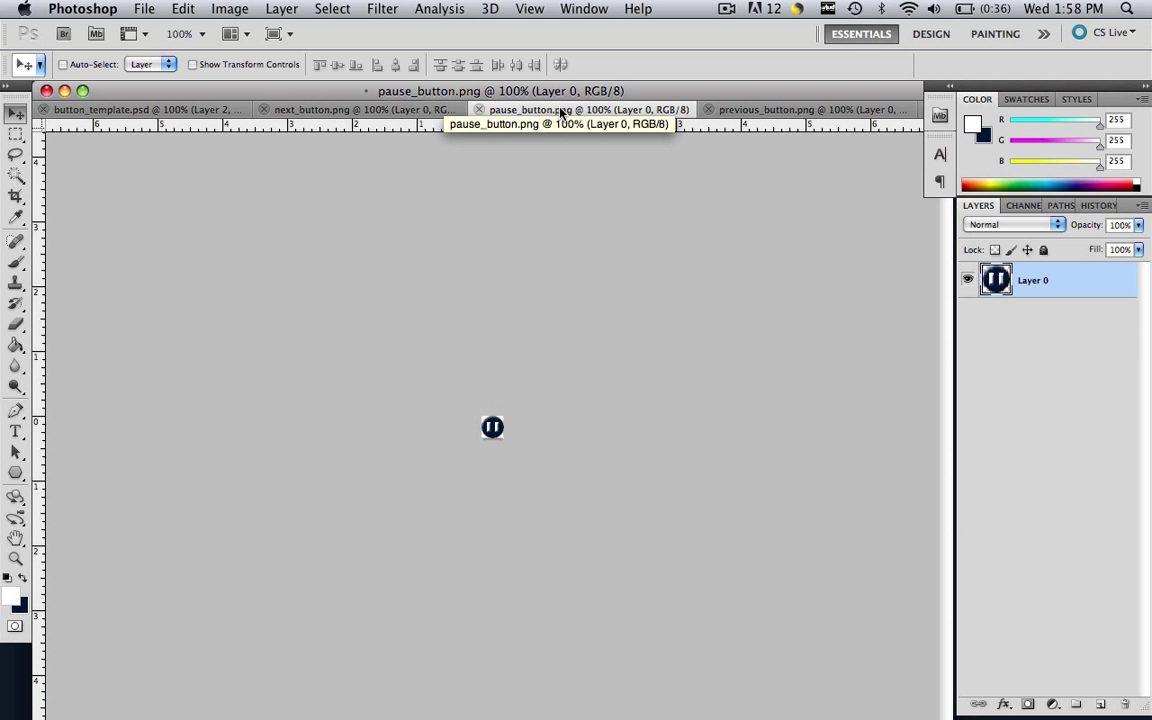
click(763, 106)
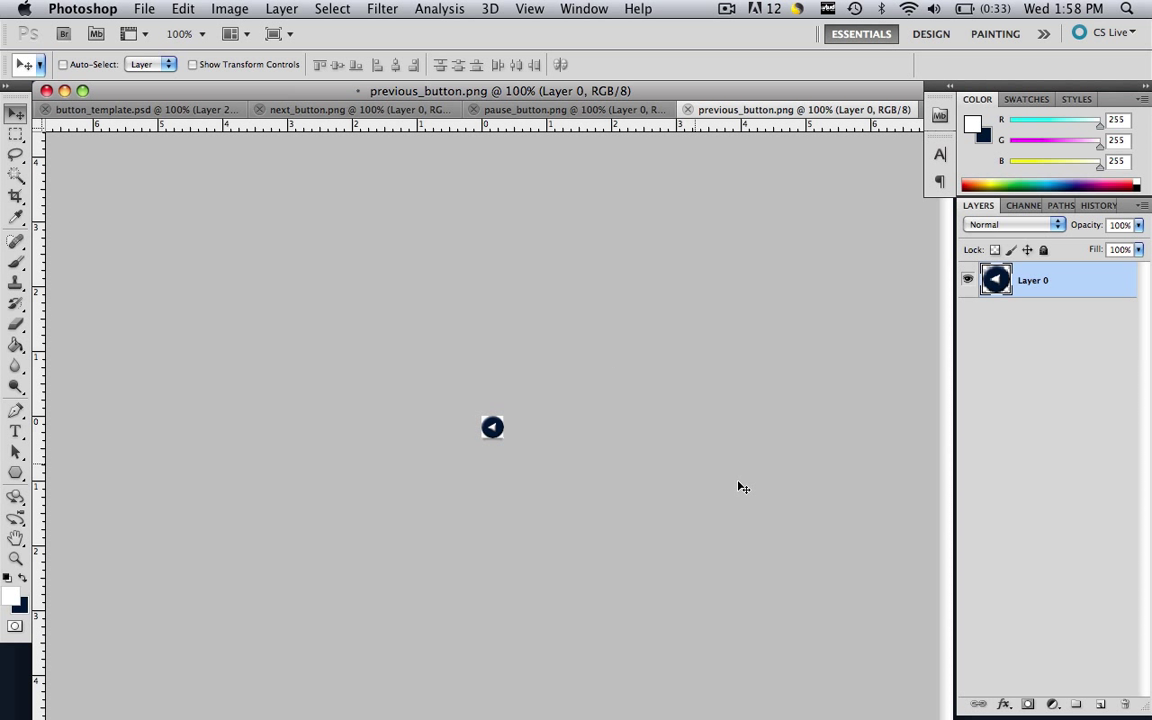
Step: In Flash, import next_button.png, pause_button.png and previous_button.png into the library
mouse_move(970, 705)
click(1093, 703)
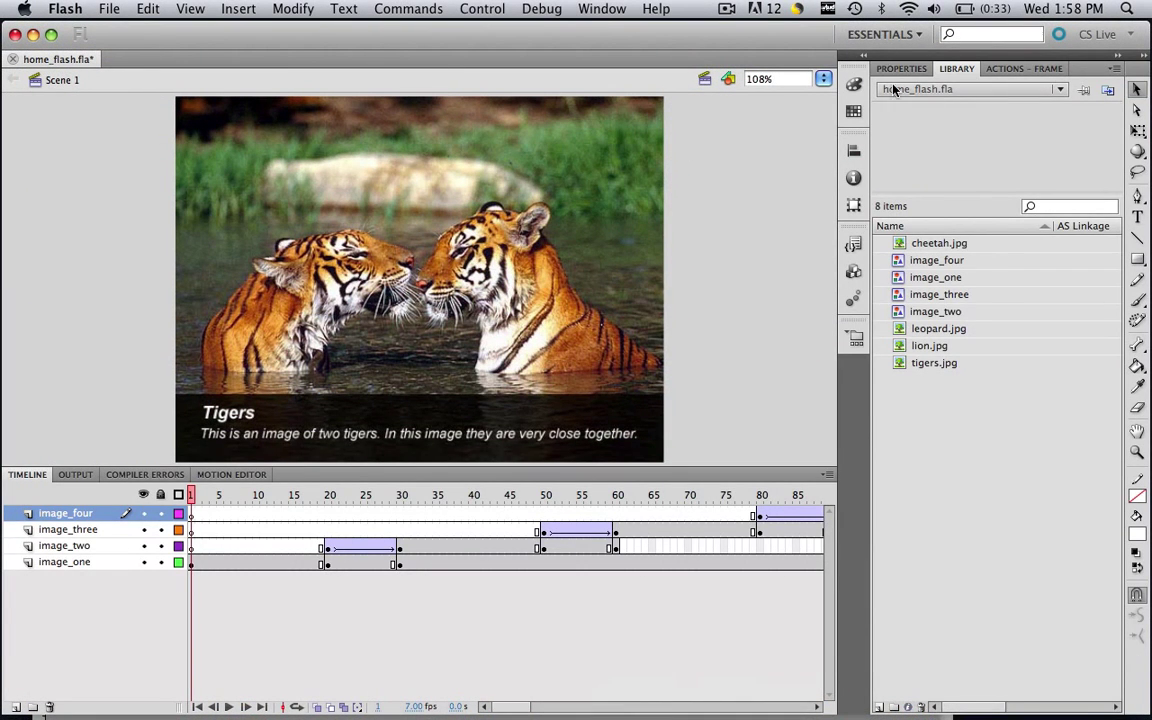
click(901, 68)
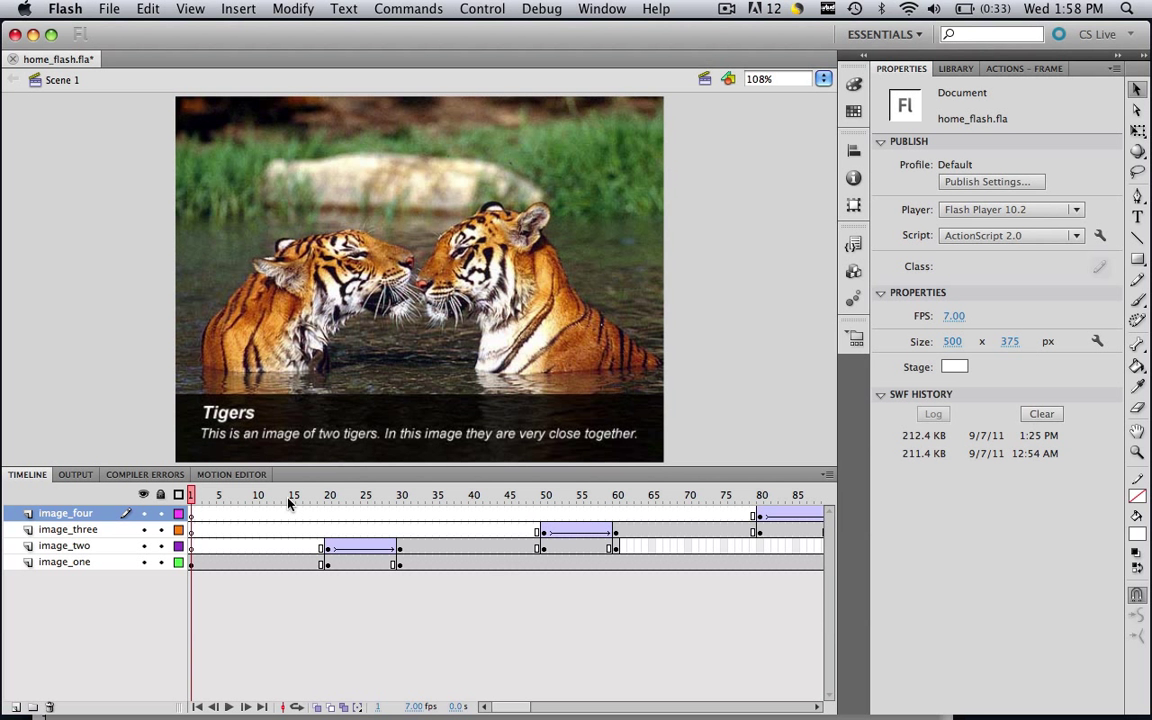
click(109, 9)
mouse_move(218, 257)
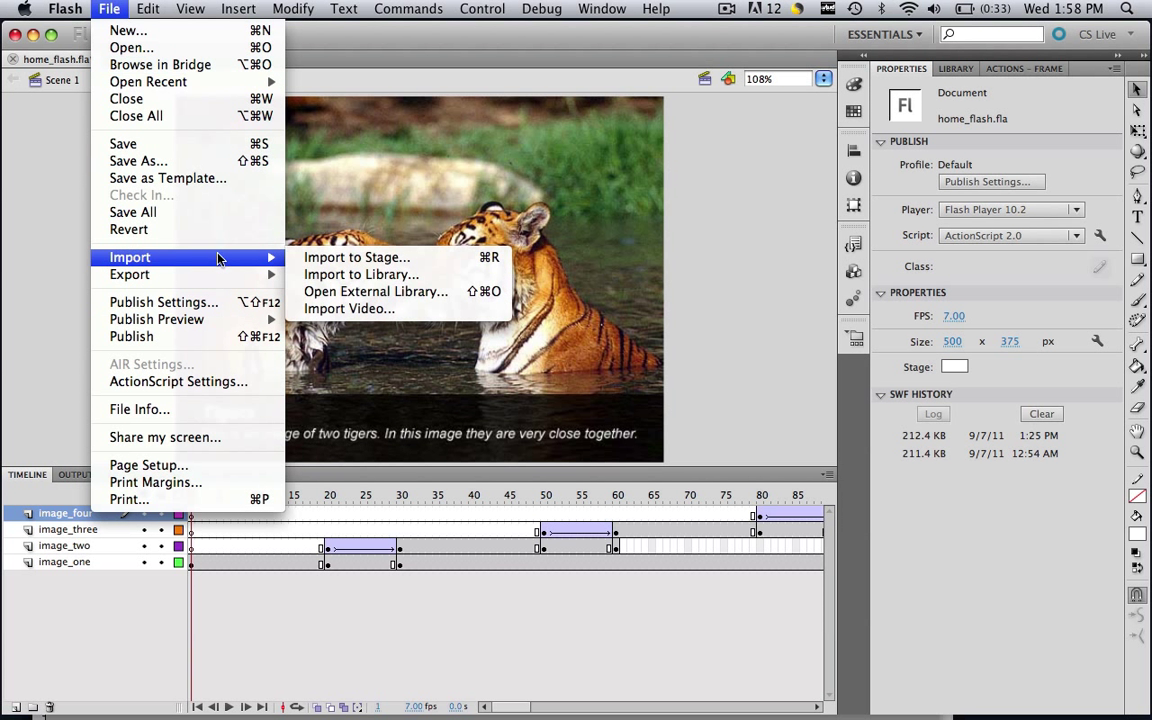
click(359, 276)
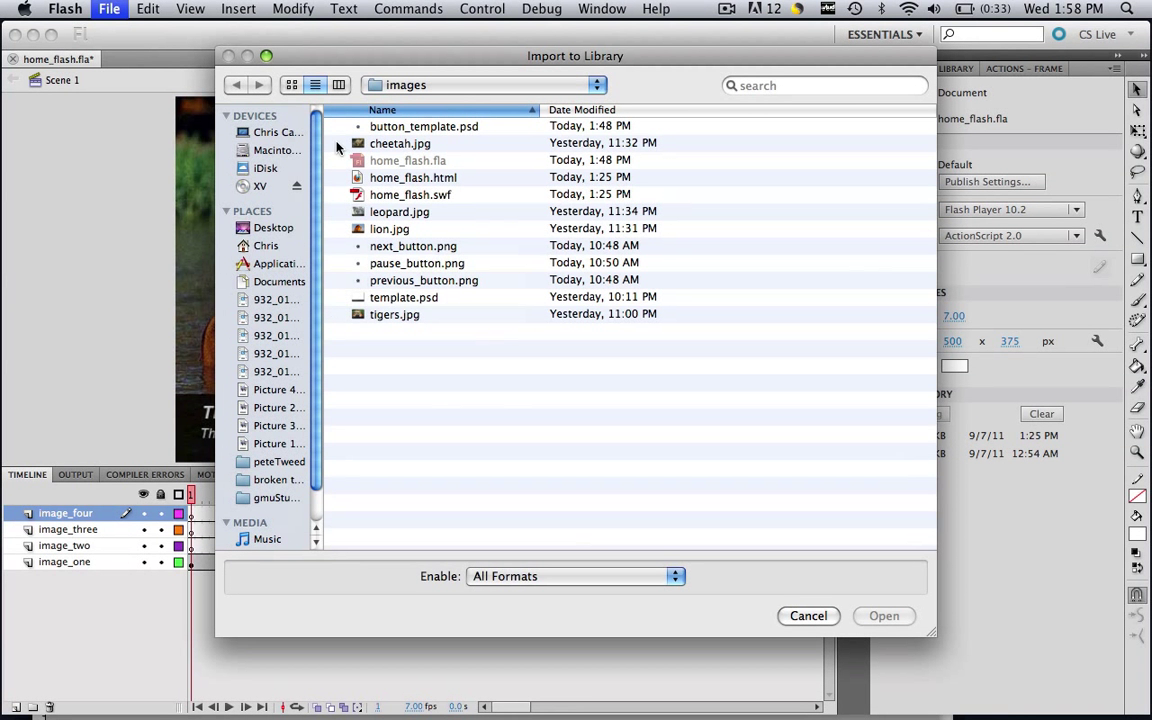
drag(400, 246, 423, 287)
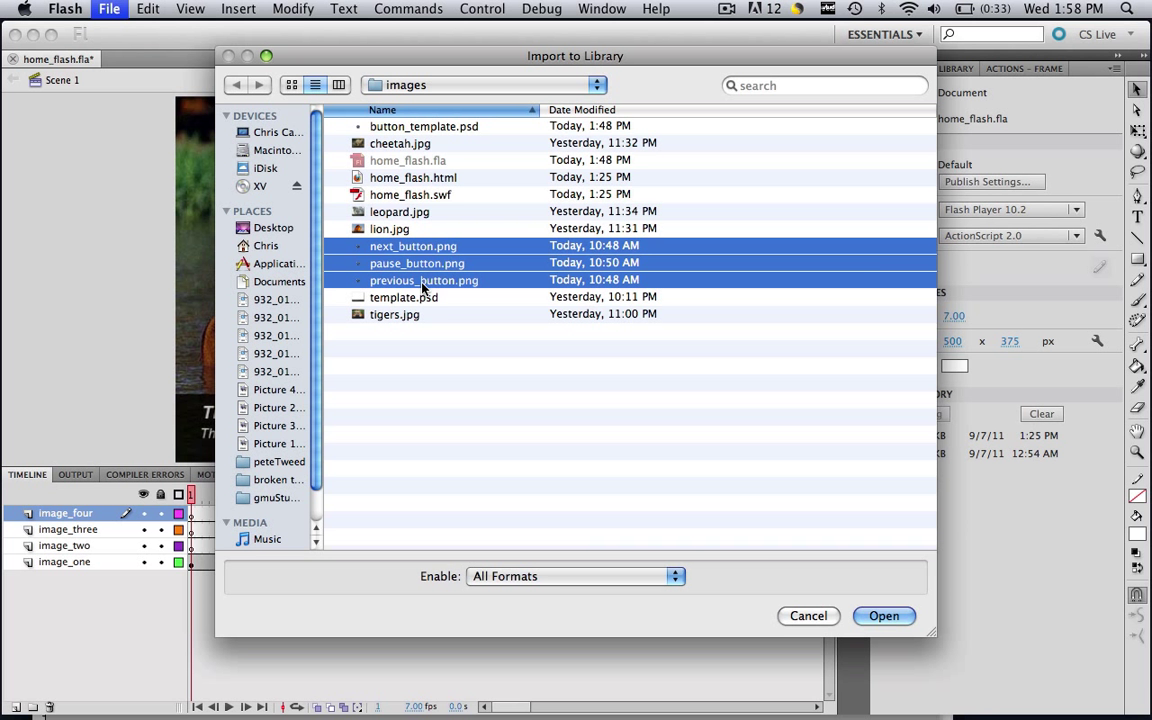
click(899, 618)
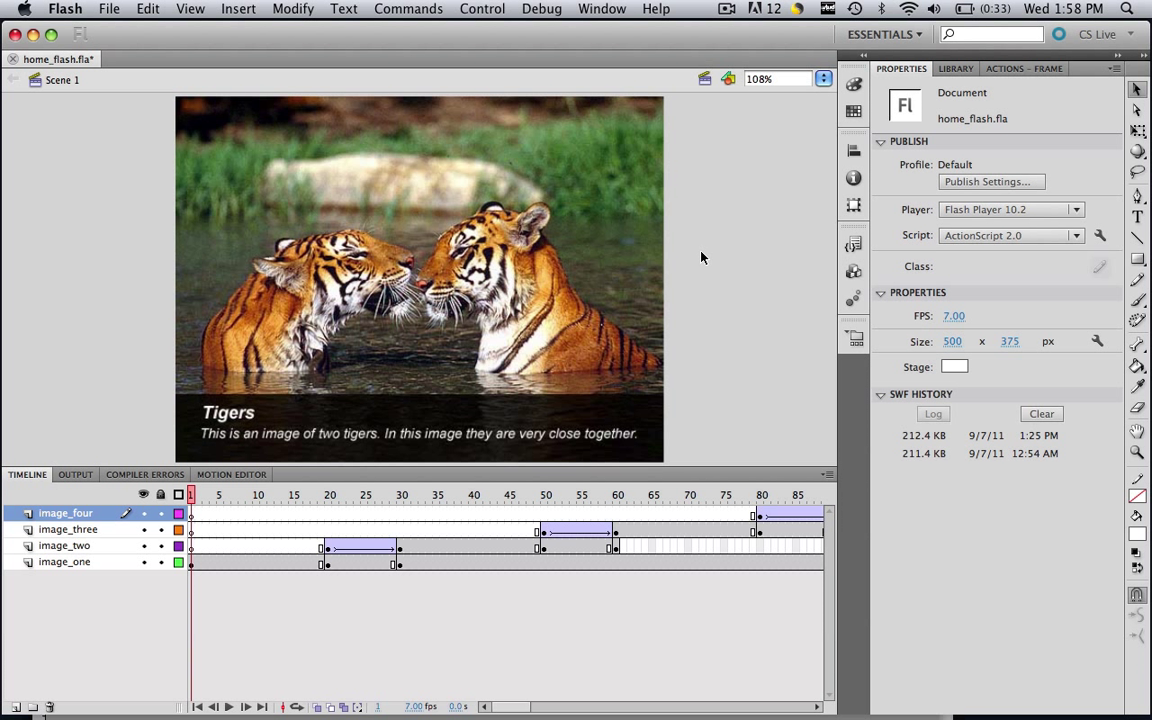
Step: Preview Symbols 38, 39, 40 and the new button images in the Library
click(953, 69)
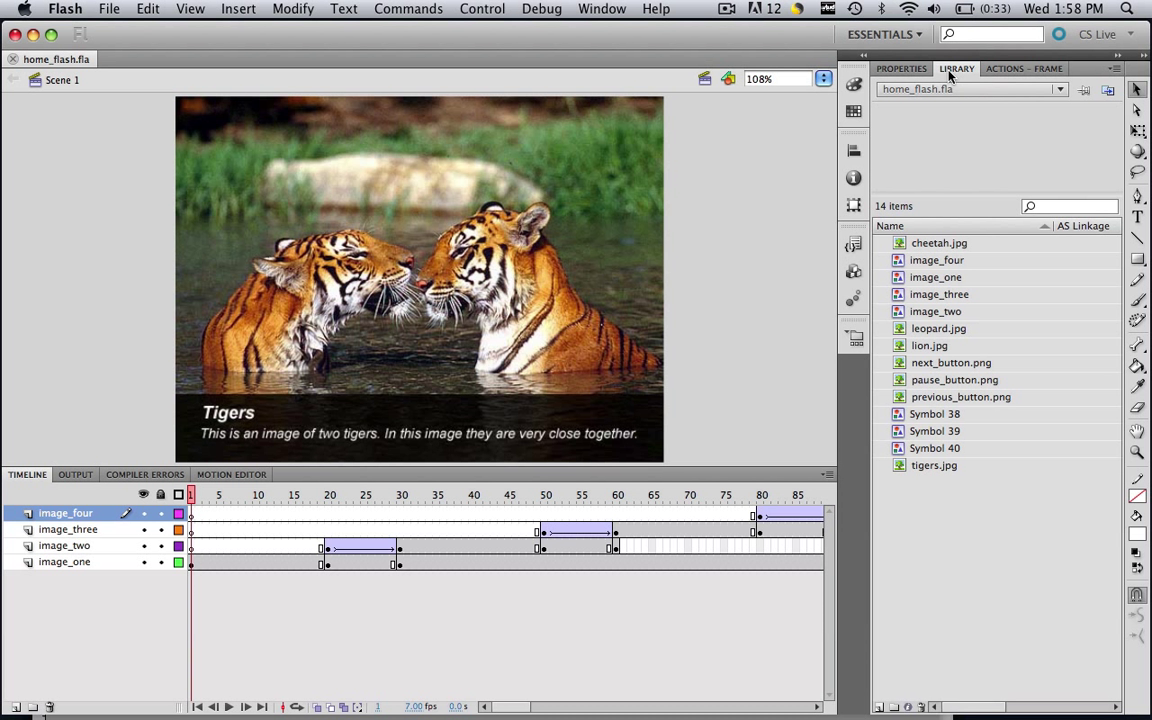
click(935, 416)
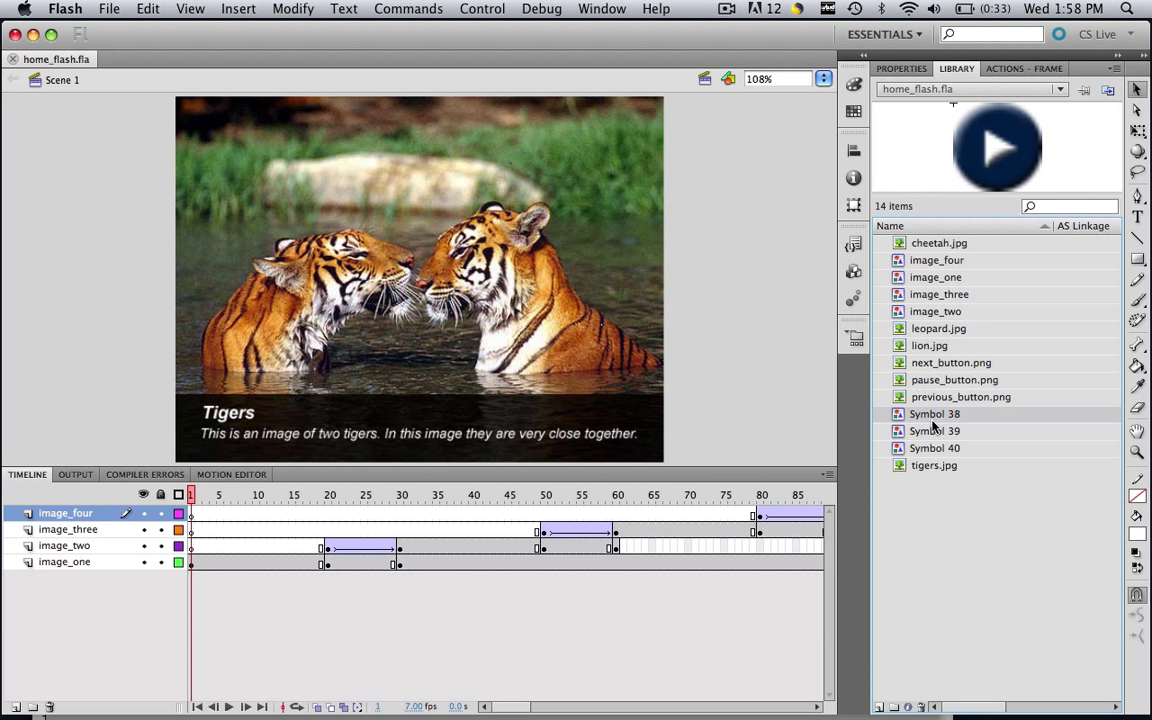
click(920, 432)
click(920, 448)
click(951, 363)
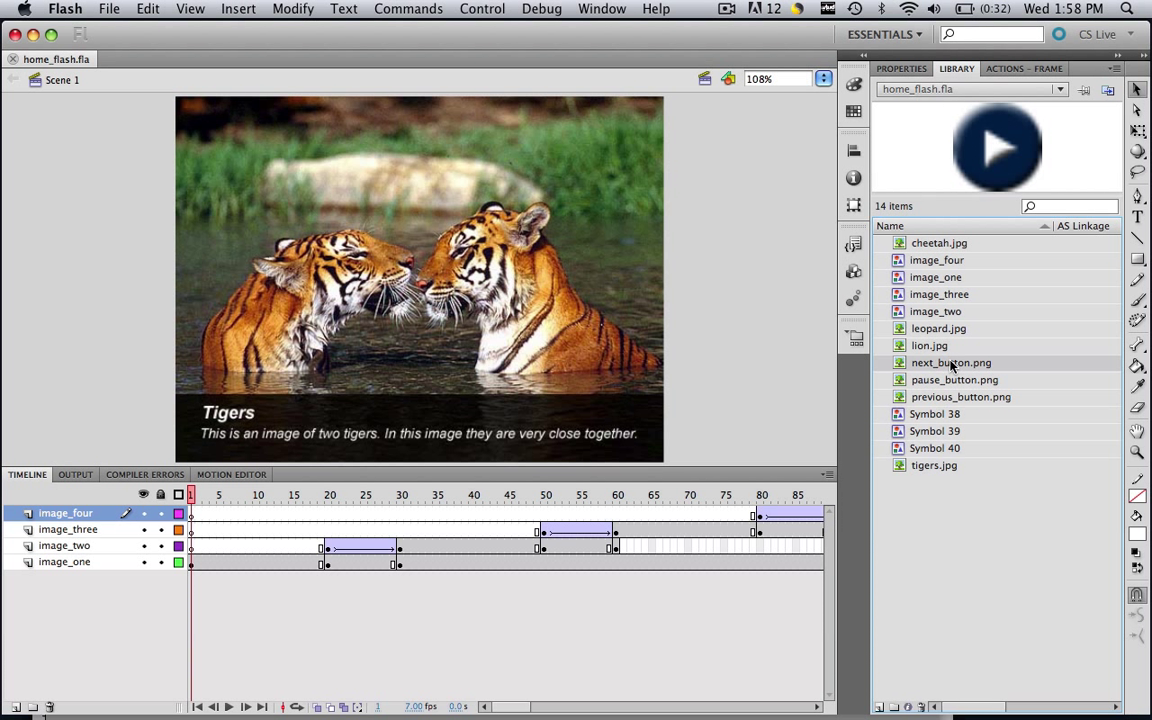
click(935, 397)
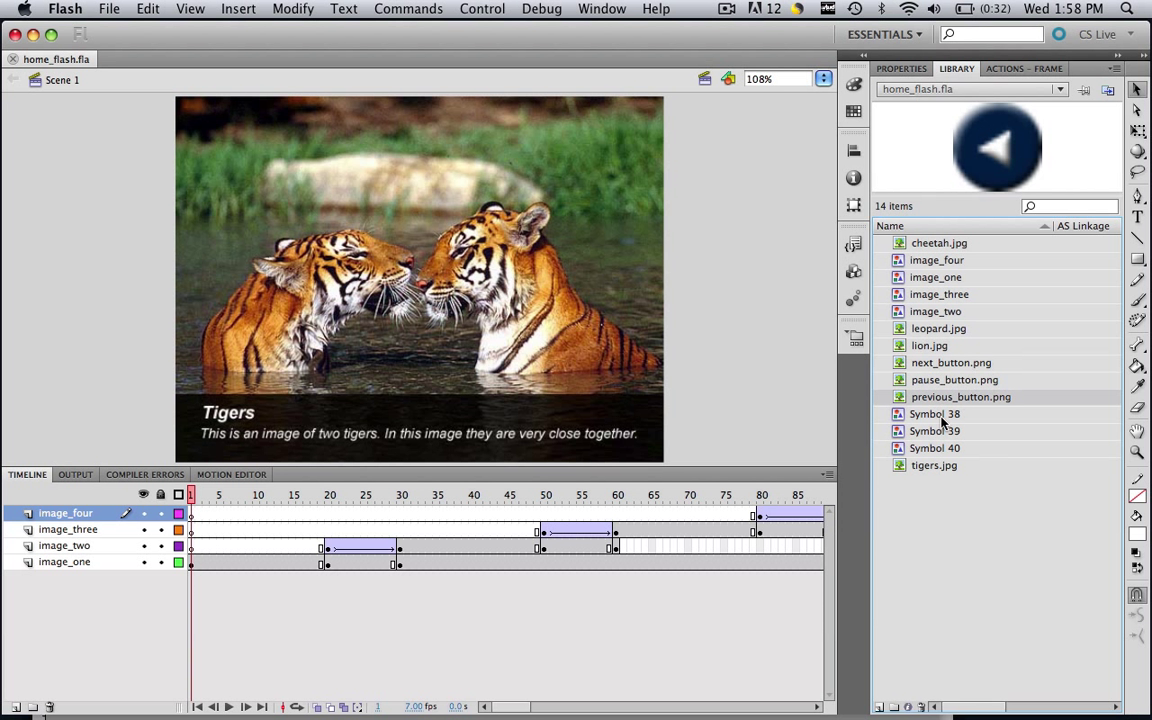
click(936, 414)
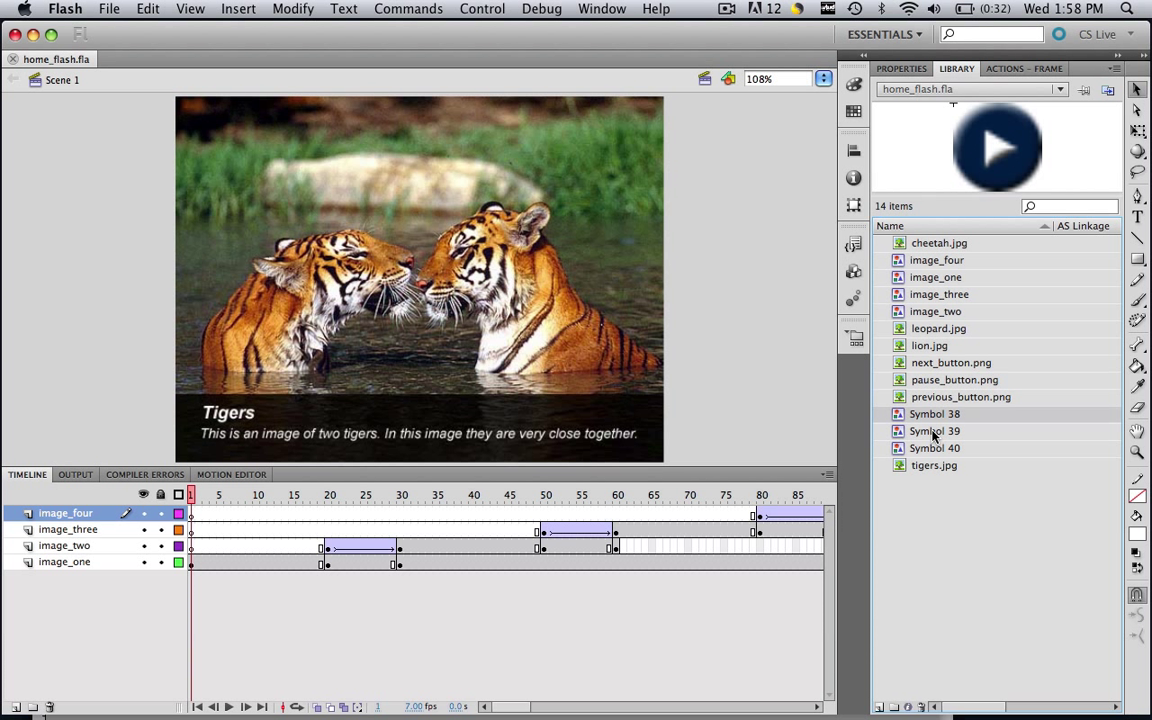
click(933, 433)
click(932, 449)
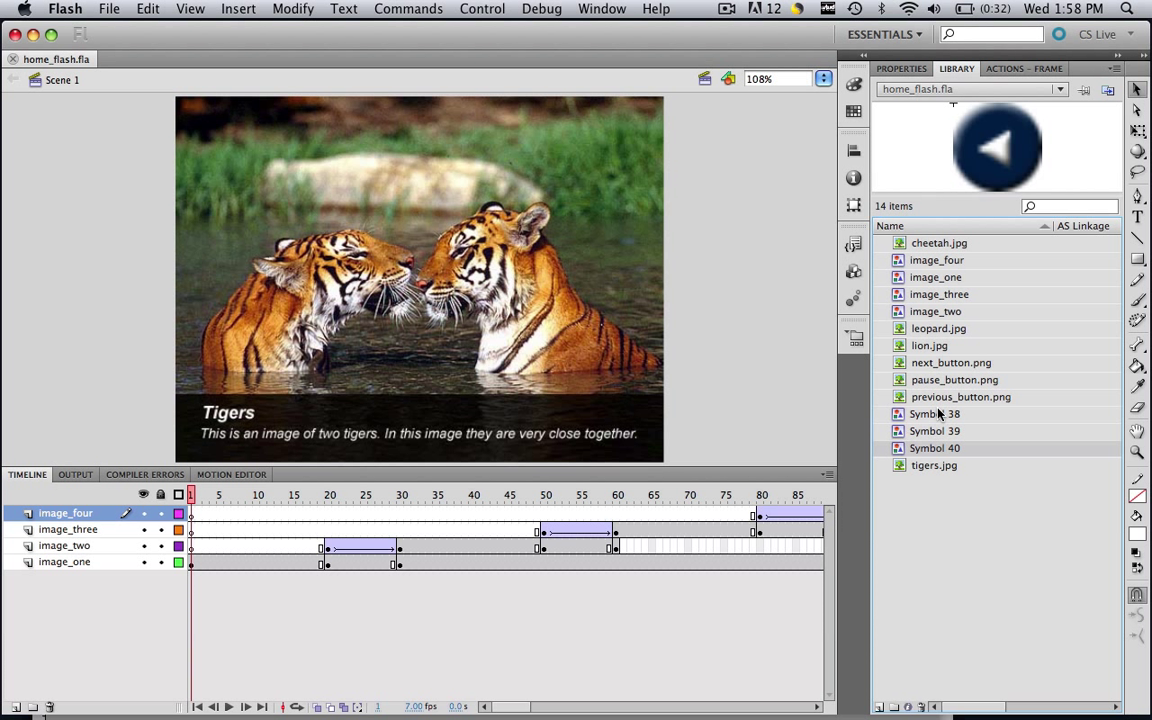
Step: Delete the leftover Symbol 38, Symbol 39 and Symbol 40 from the Library
click(932, 416)
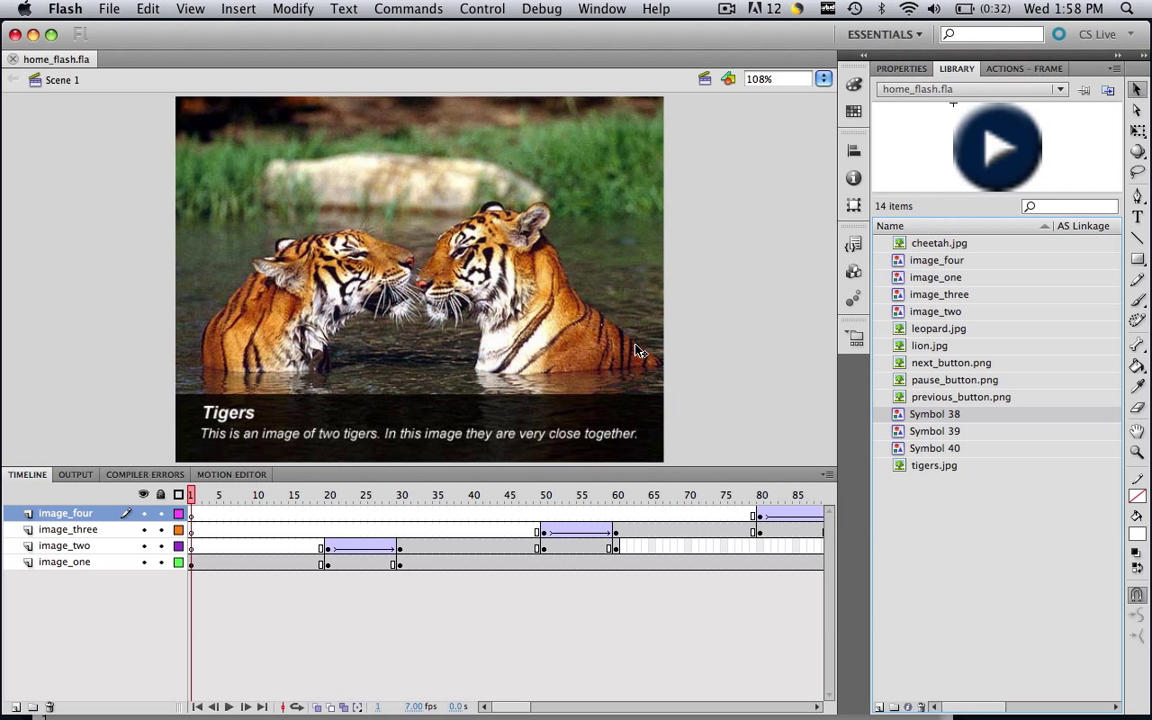
key(Delete)
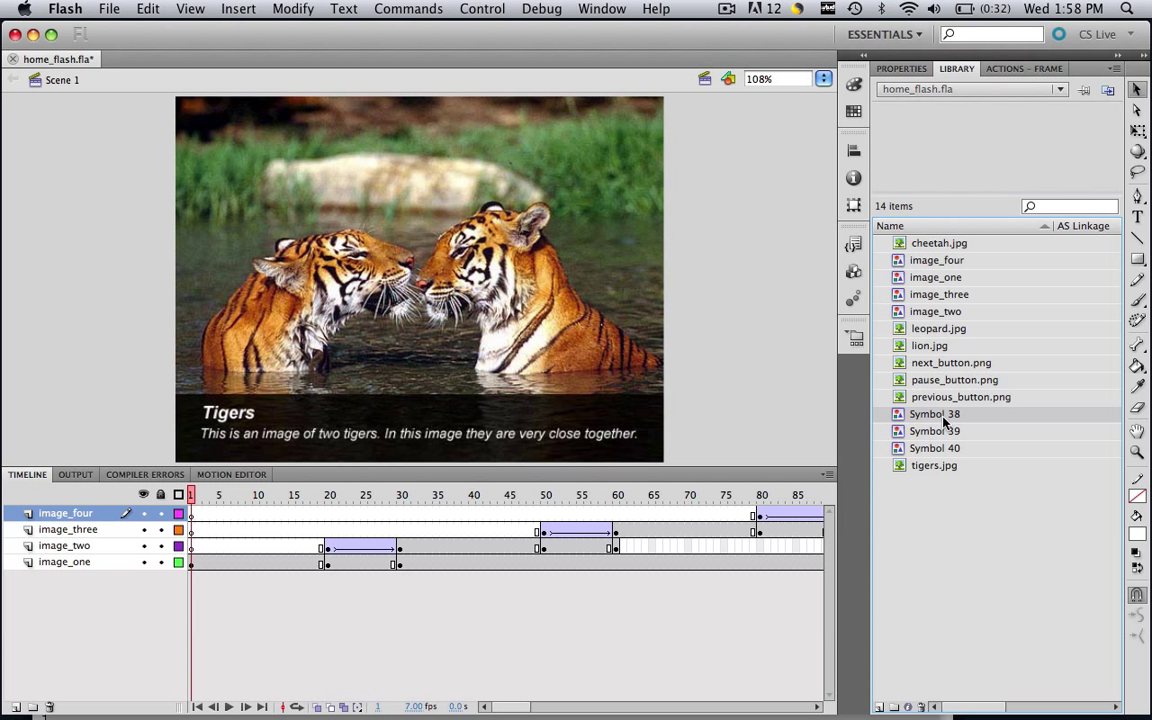
key(Delete)
click(943, 415)
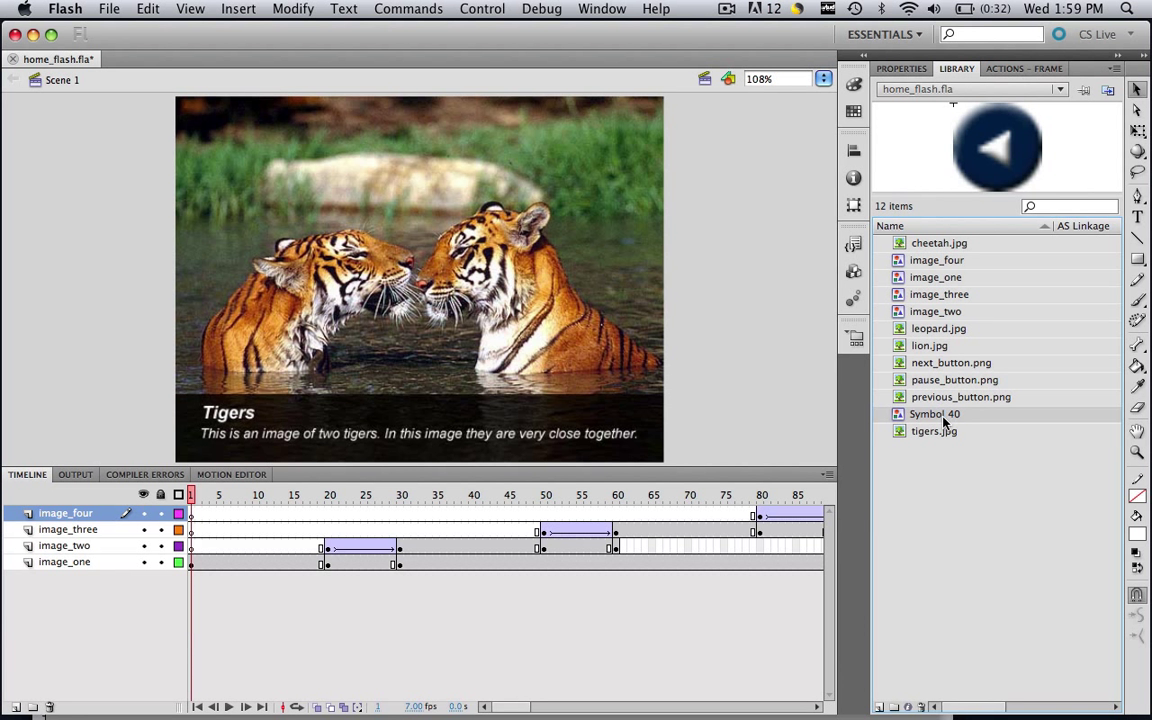
key(Delete)
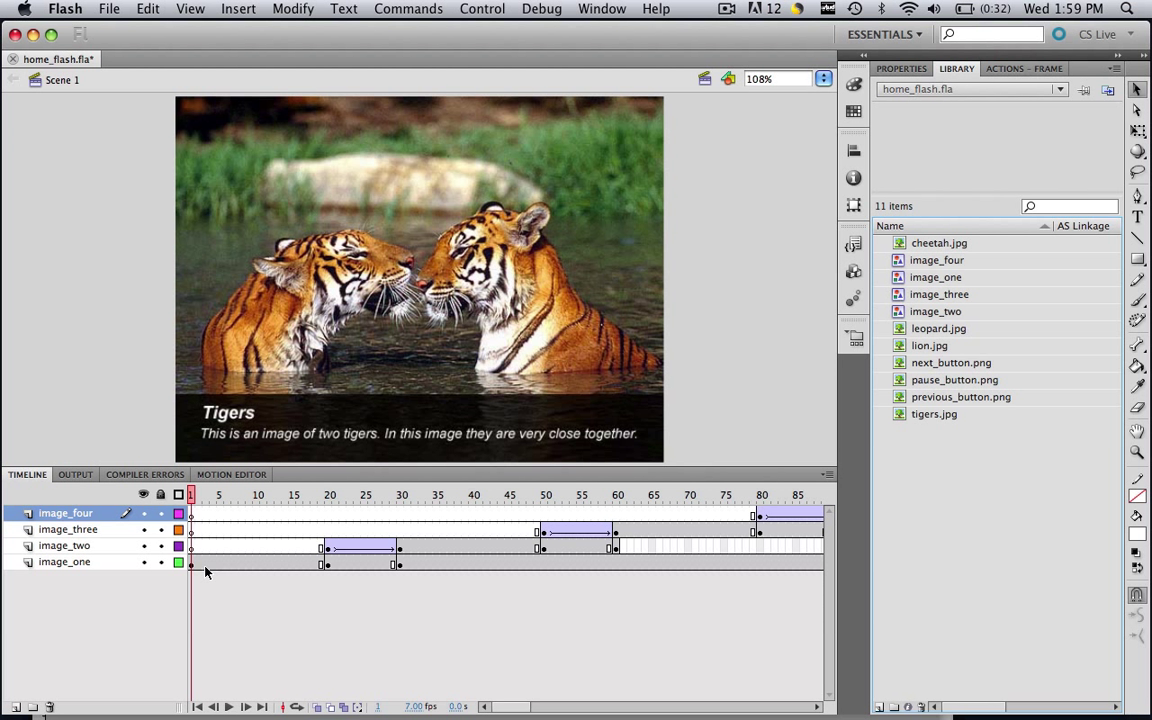
Step: Lock the image_four, image_three, image_two and image_one layers
click(160, 513)
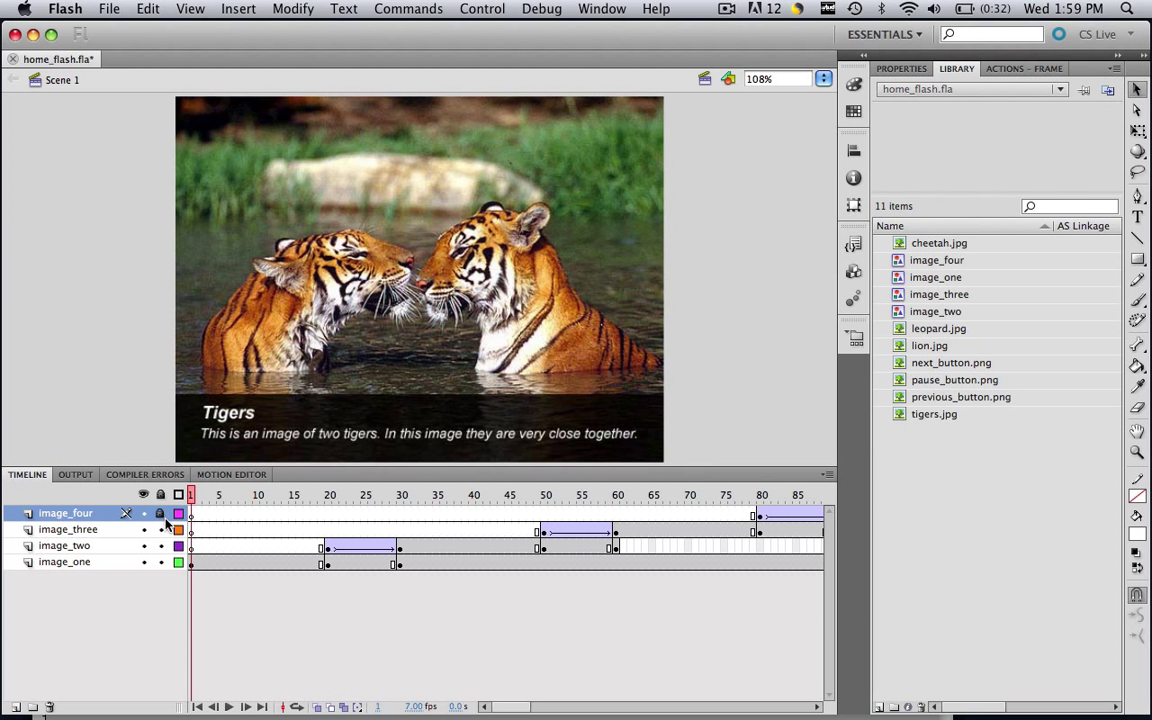
click(160, 529)
click(160, 546)
click(160, 562)
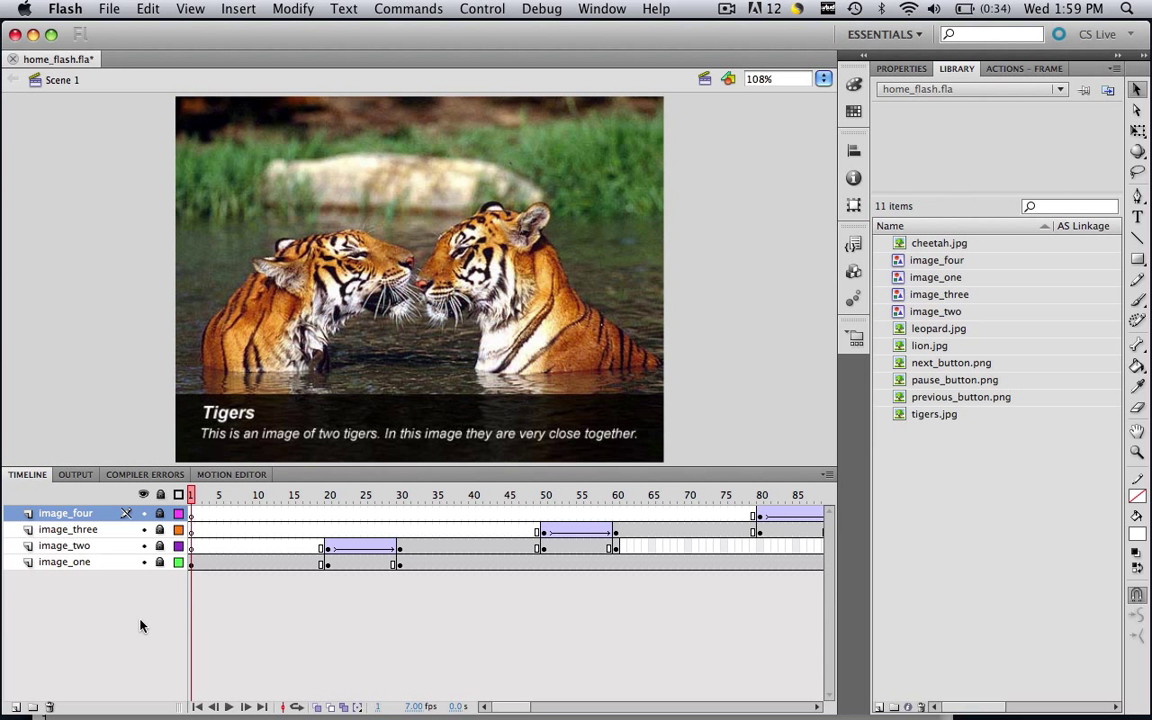
Step: Add a new layer above image_four and name it buttons
click(72, 516)
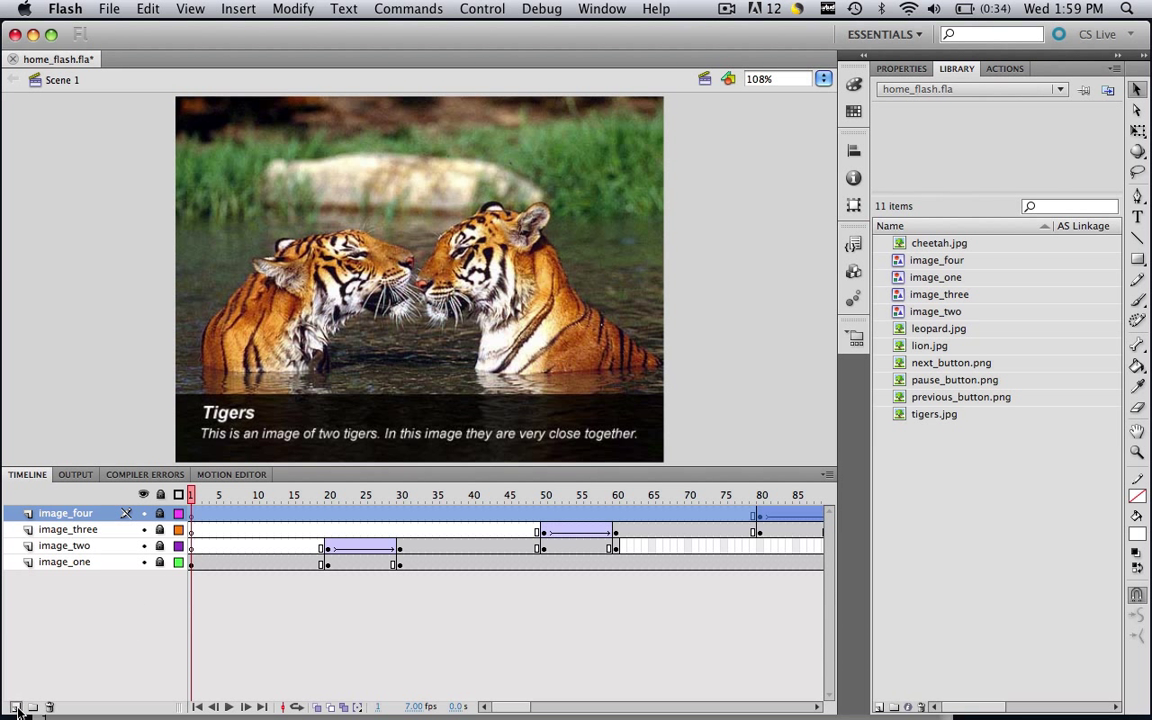
click(15, 707)
double_click(64, 514)
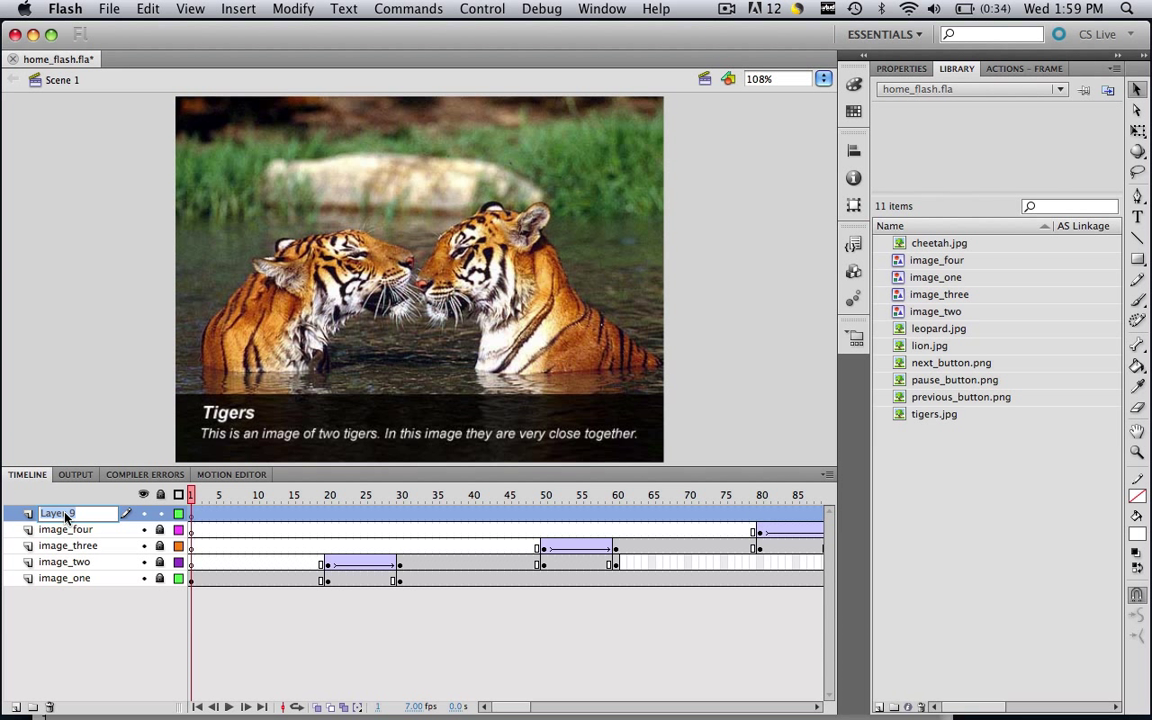
text(buttons)
key(Return)
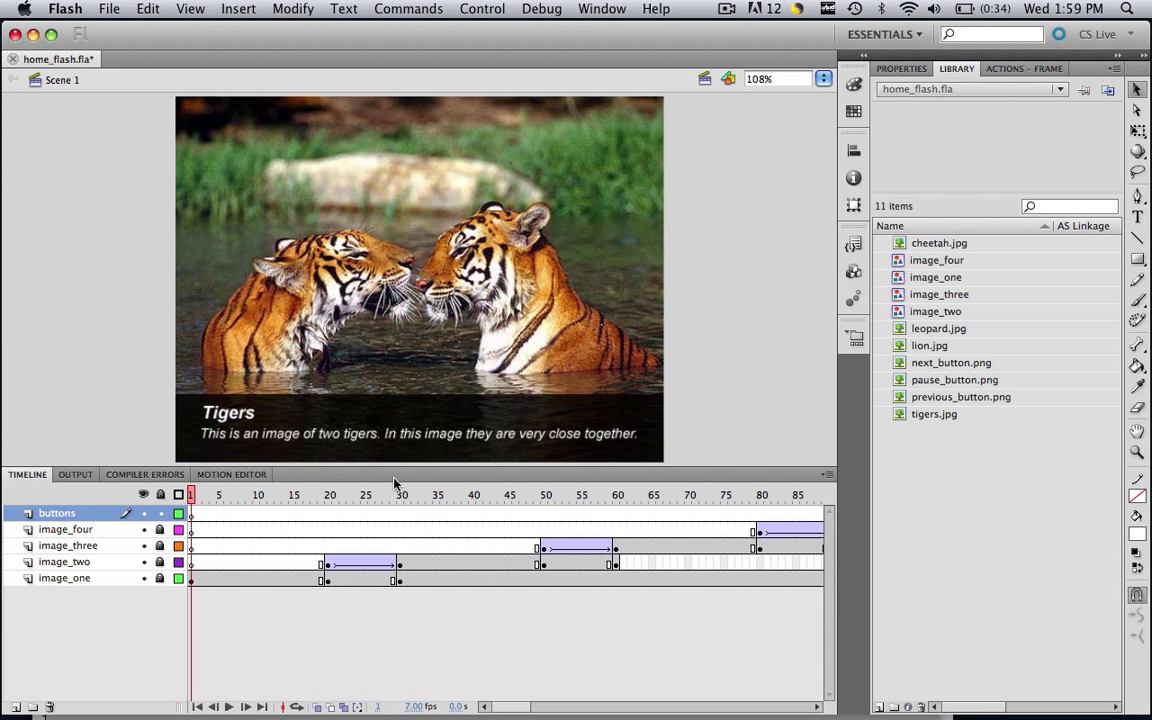
Step: Drag the previous, pause and next images from the Library into a row on the caption bar
drag(960, 403, 567, 413)
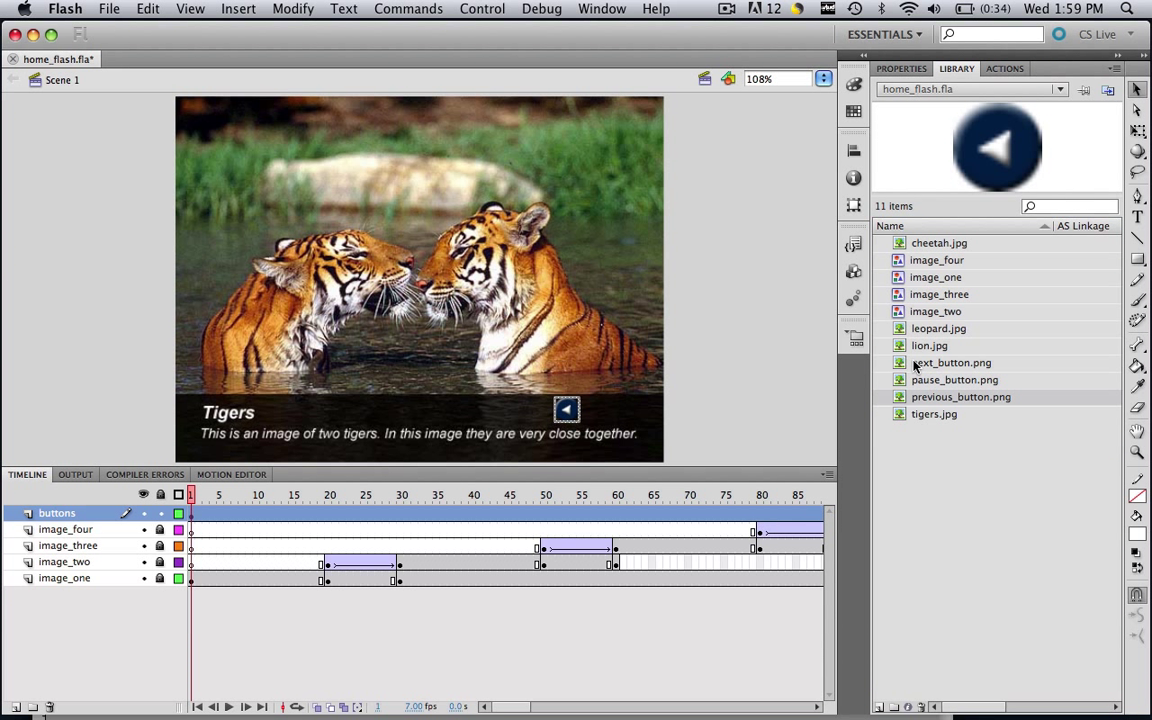
click(944, 380)
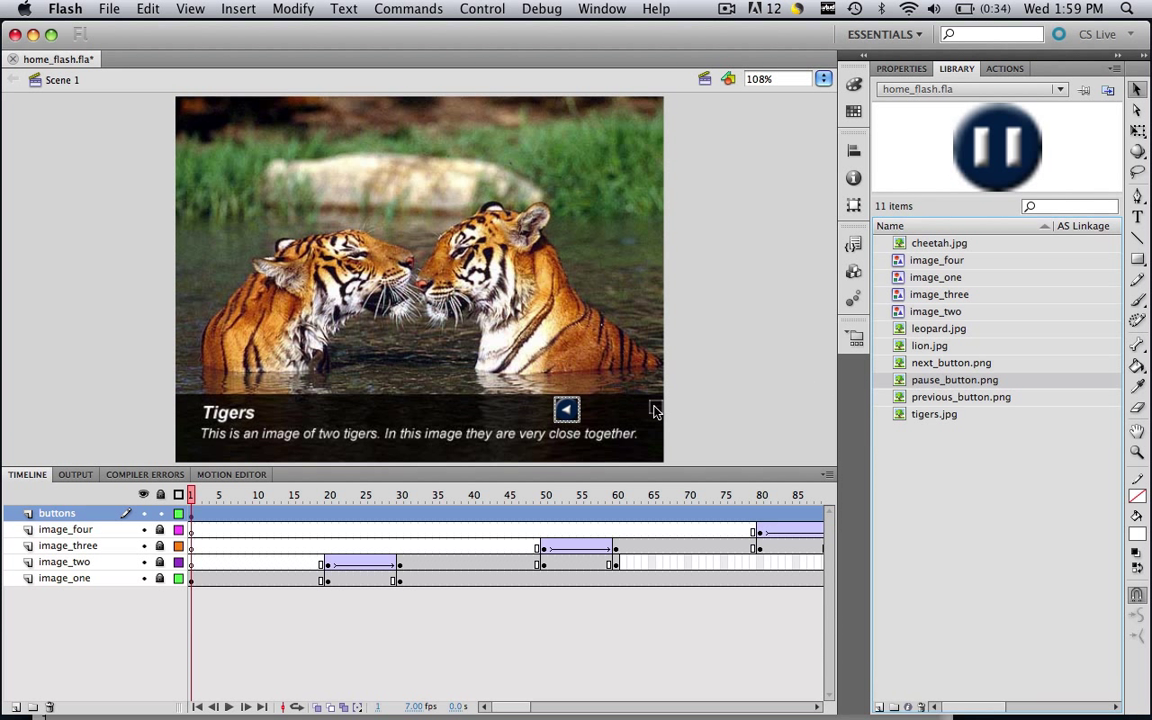
drag(610, 413, 600, 411)
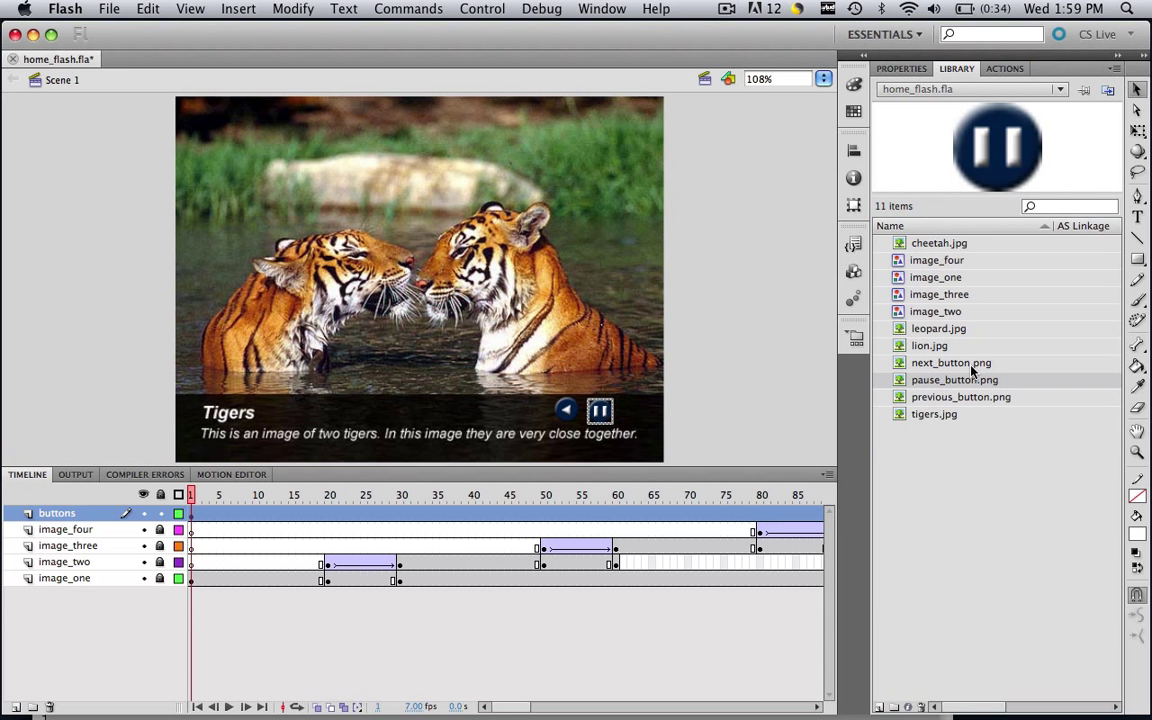
drag(932, 364, 634, 411)
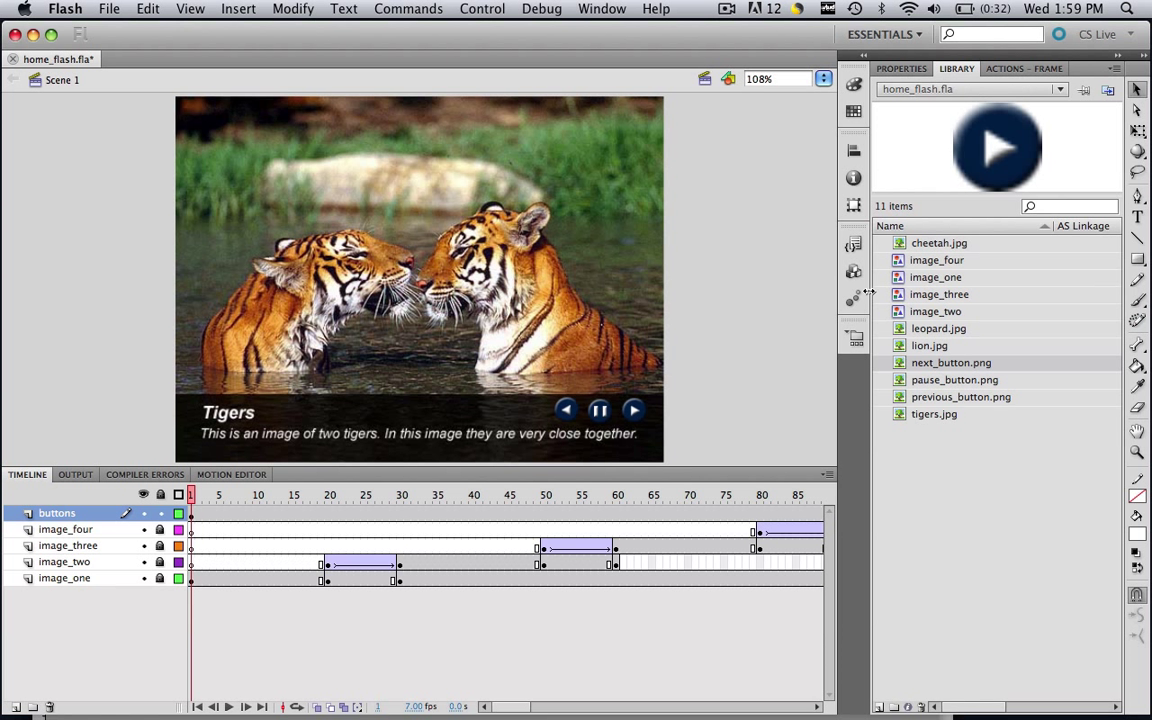
Step: Convert the previous arrow image on stage into a Button symbol named prev_btn
click(569, 412)
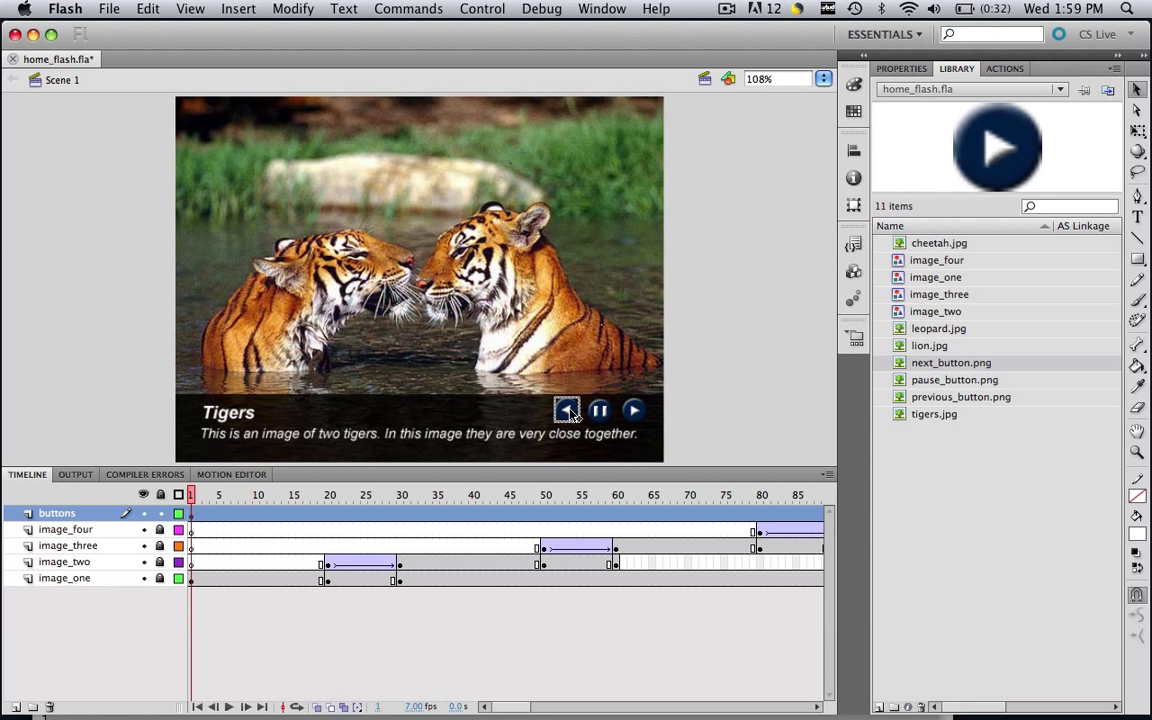
click(293, 9)
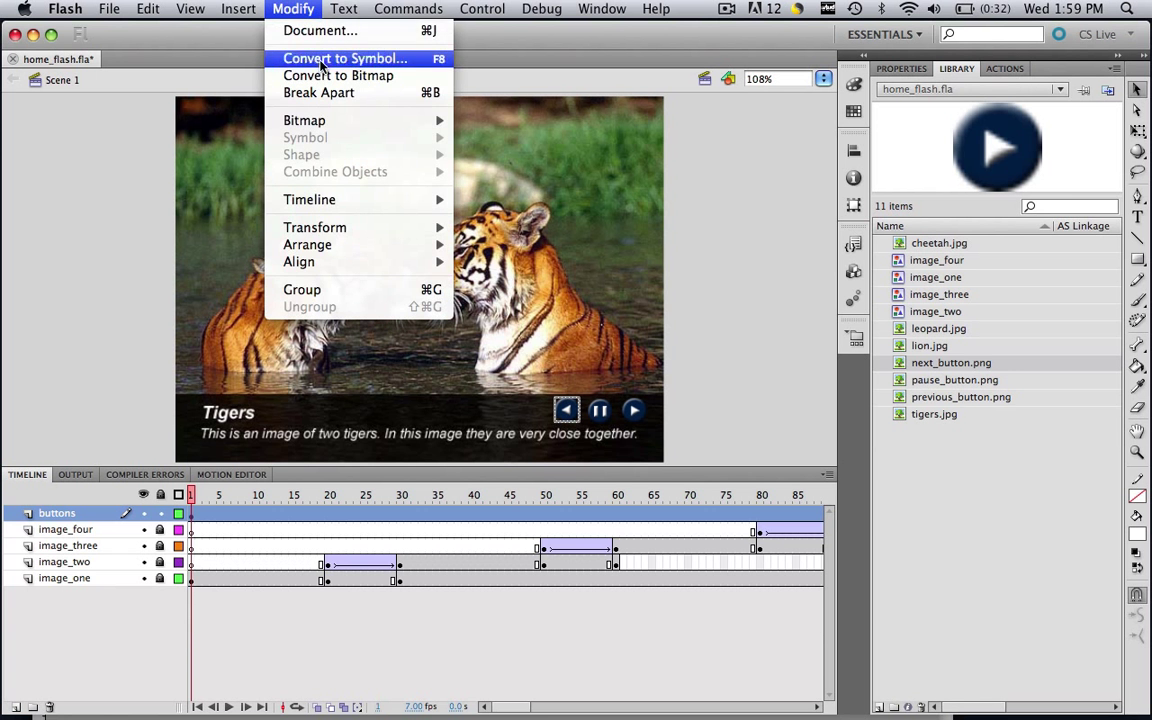
click(322, 60)
click(412, 144)
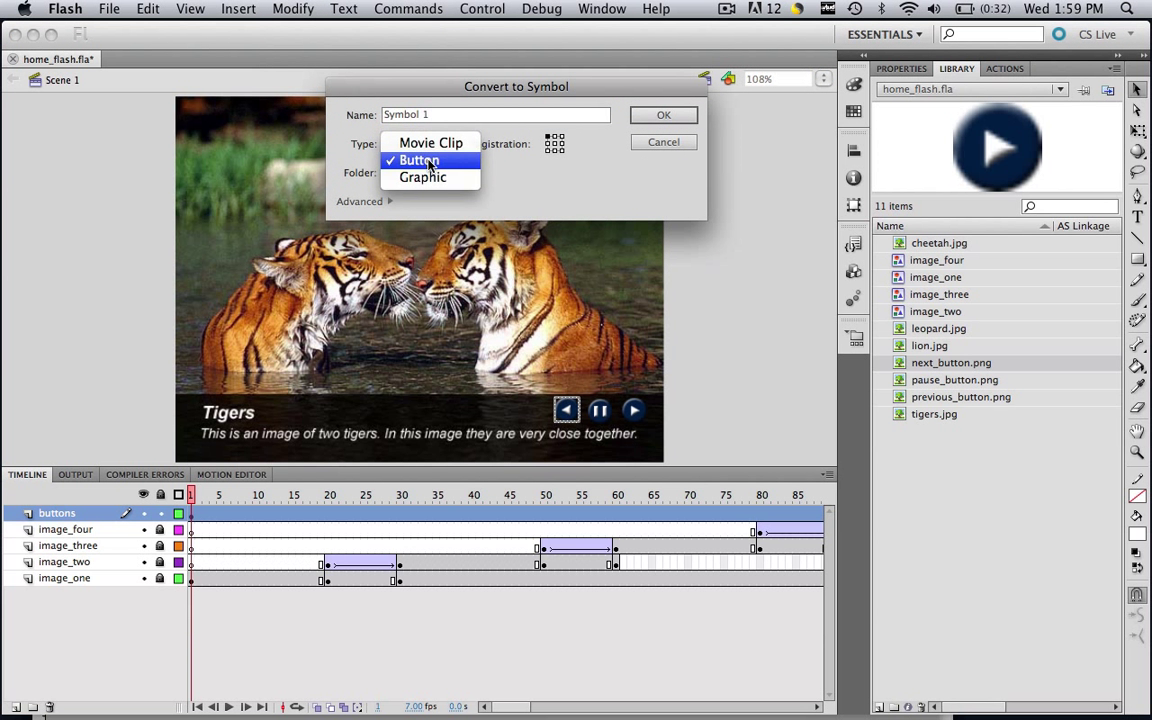
click(431, 163)
key(shift+Tab)
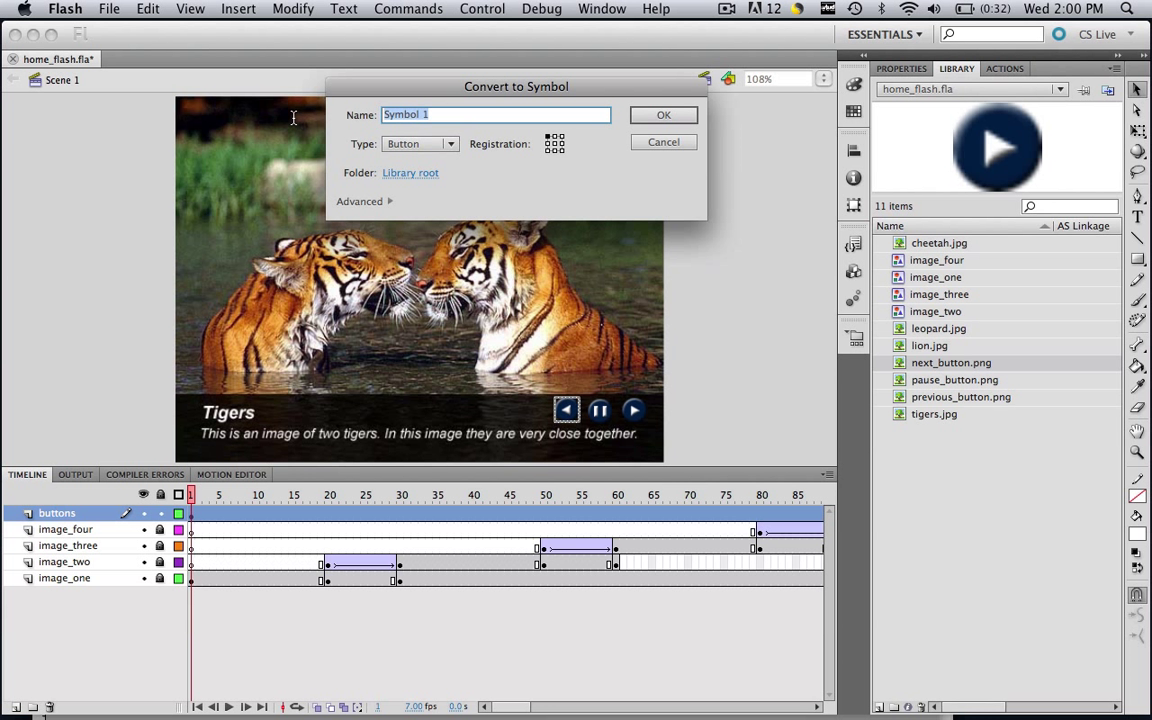
text(prev_btn)
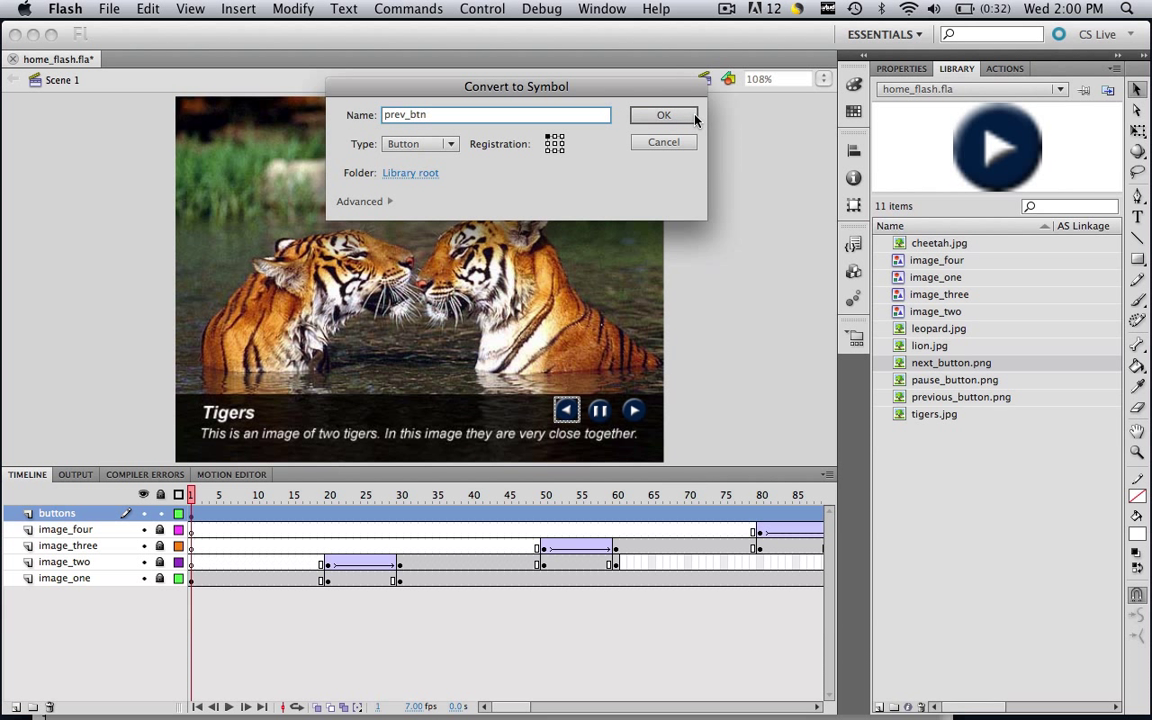
click(652, 115)
Step: Convert the pause image into a Button symbol named pause_btn
click(603, 410)
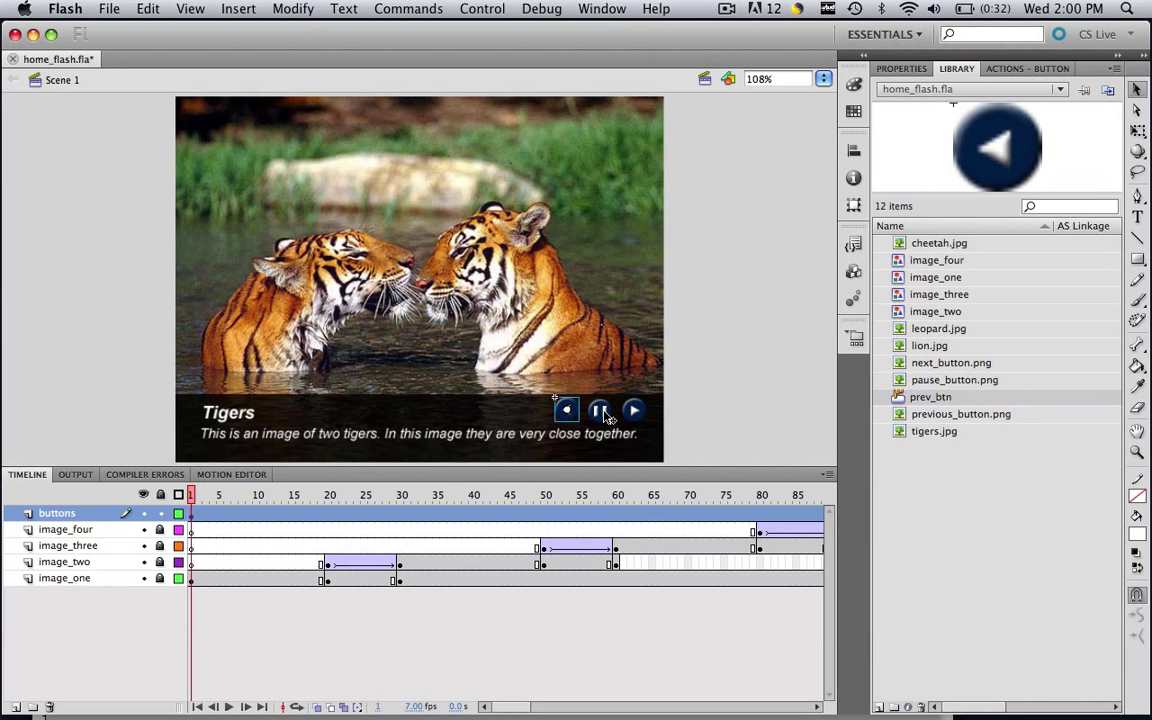
click(290, 10)
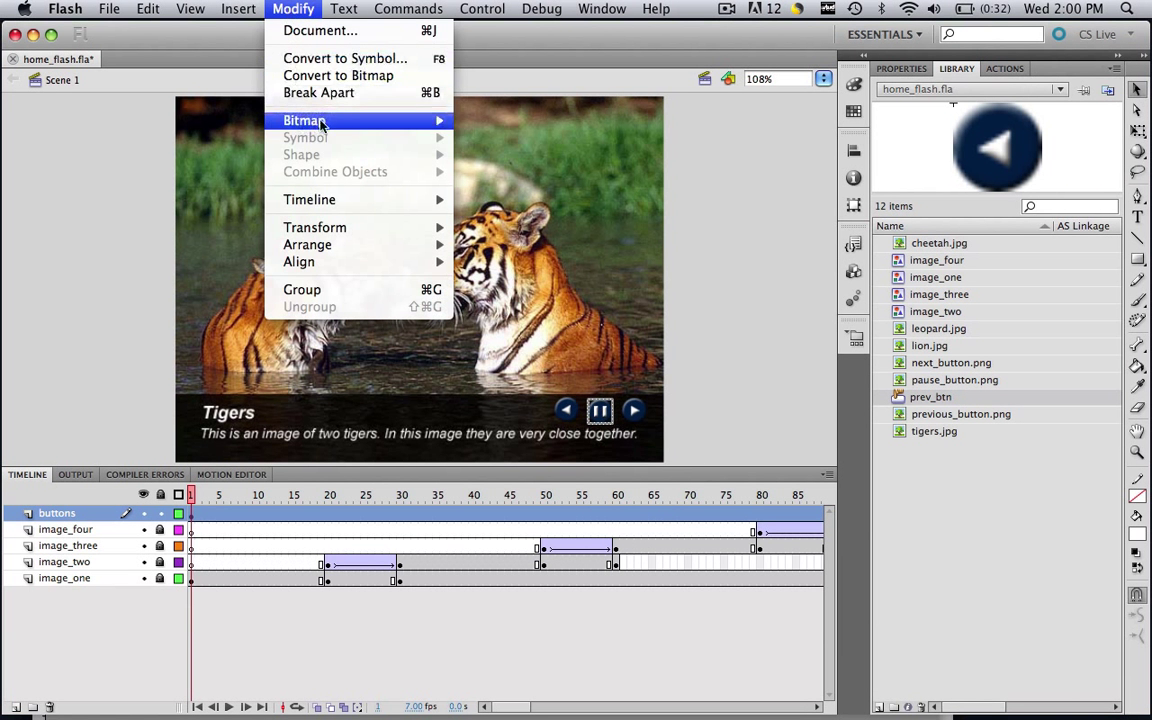
click(346, 59)
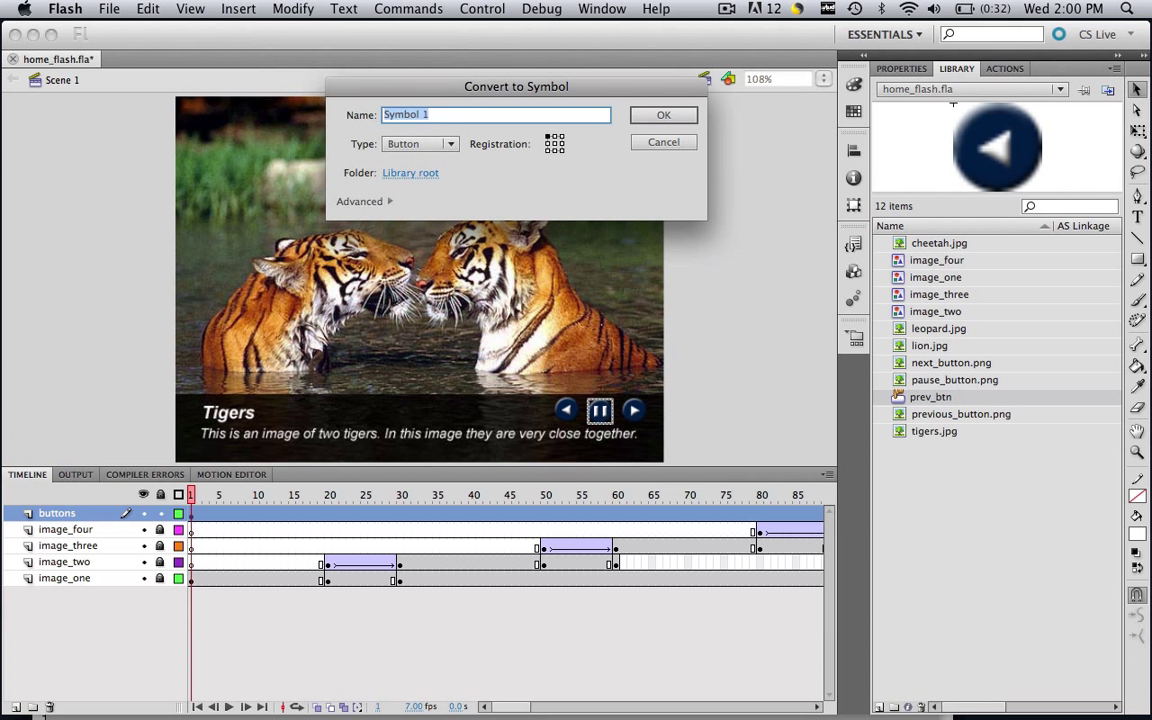
text(pause_btn)
click(663, 114)
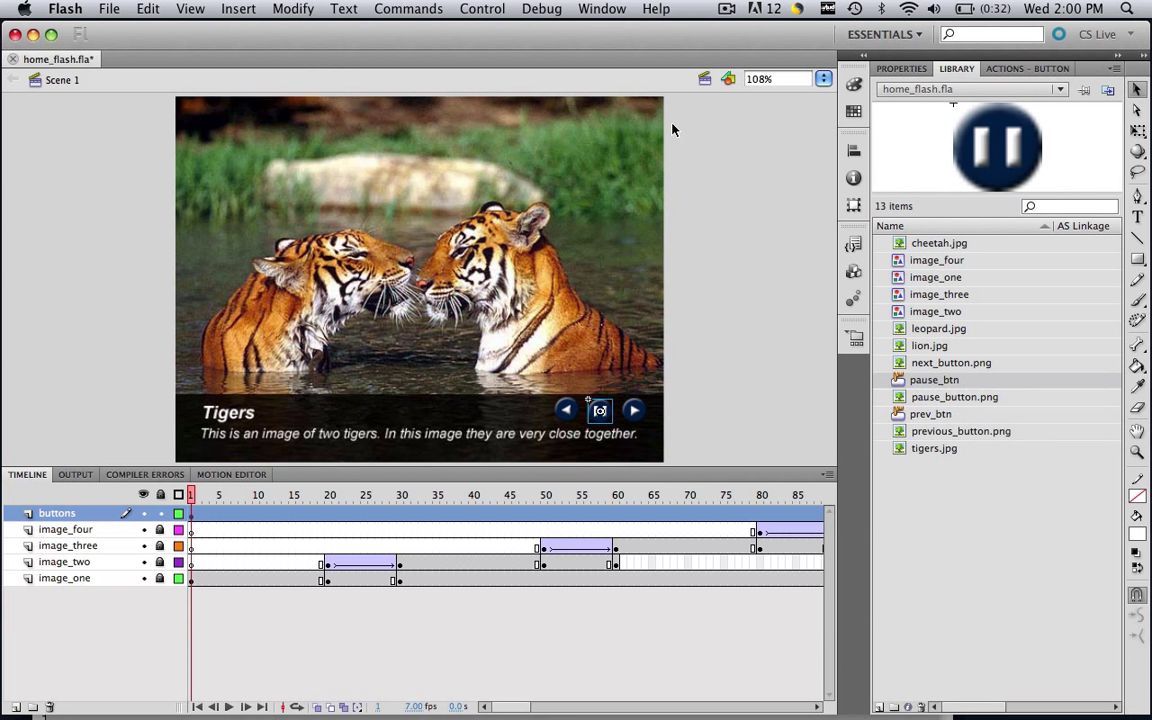
Step: Convert the next image into a Button symbol named next_btn
click(293, 8)
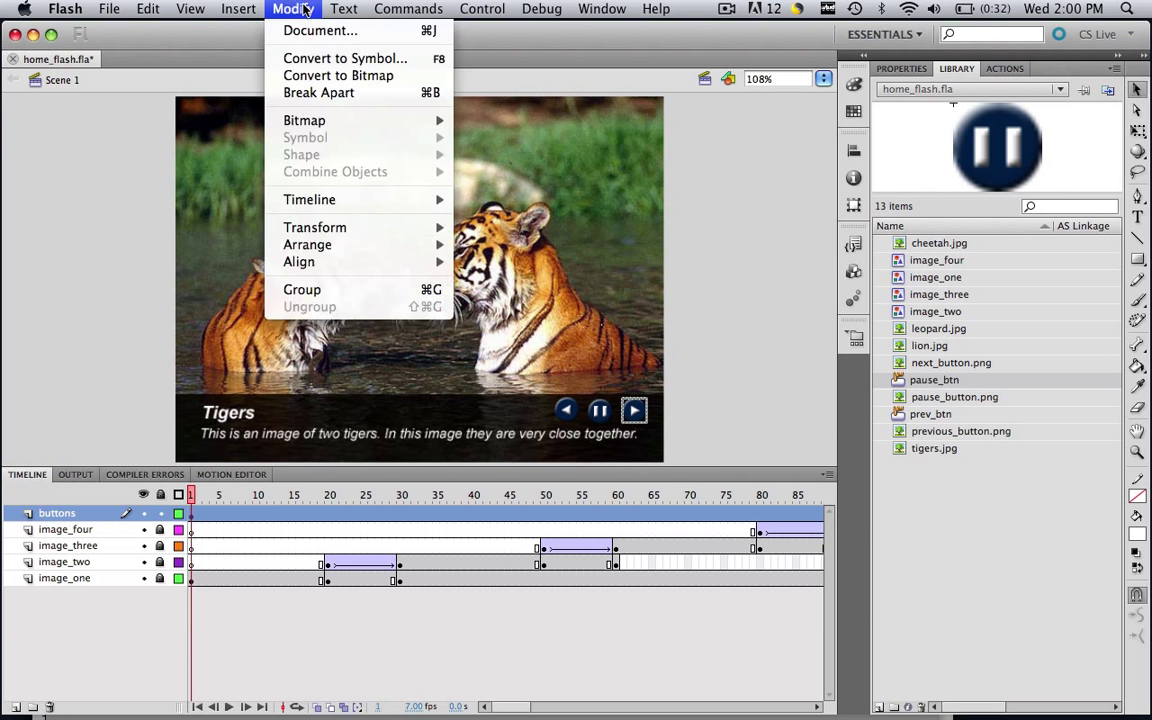
click(312, 58)
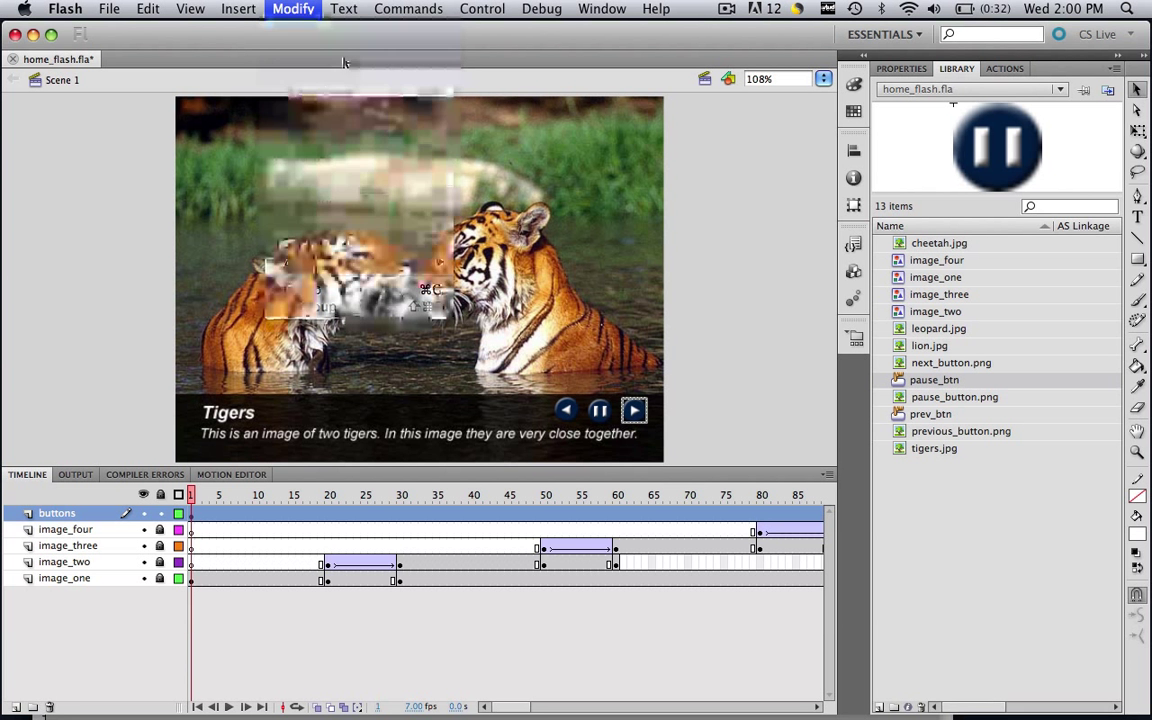
text(next_btn)
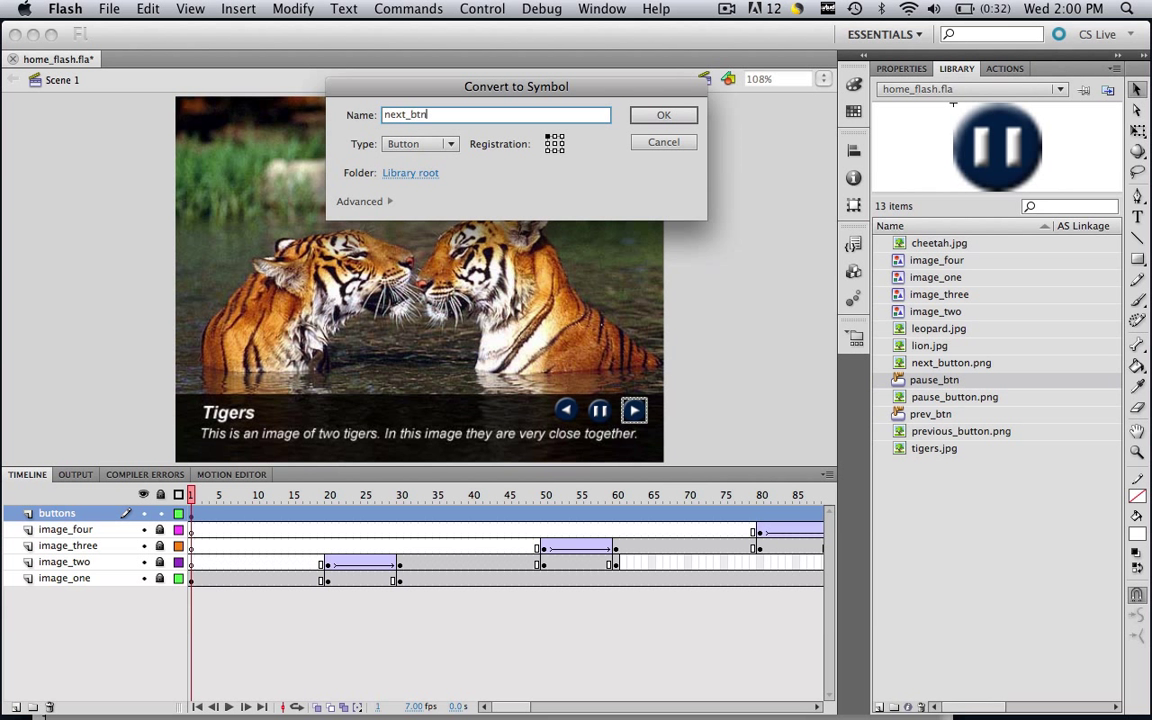
key(Return)
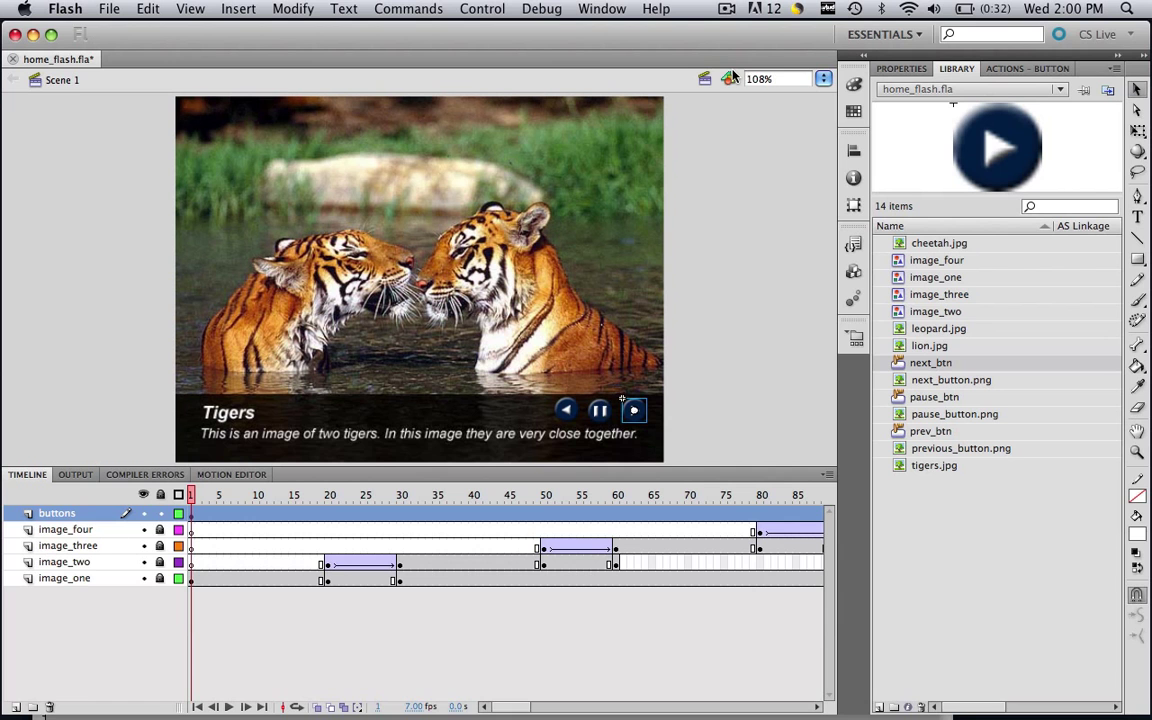
Step: At 800% zoom, select all three buttons and apply Modify > Align > Distribute Widths
click(823, 78)
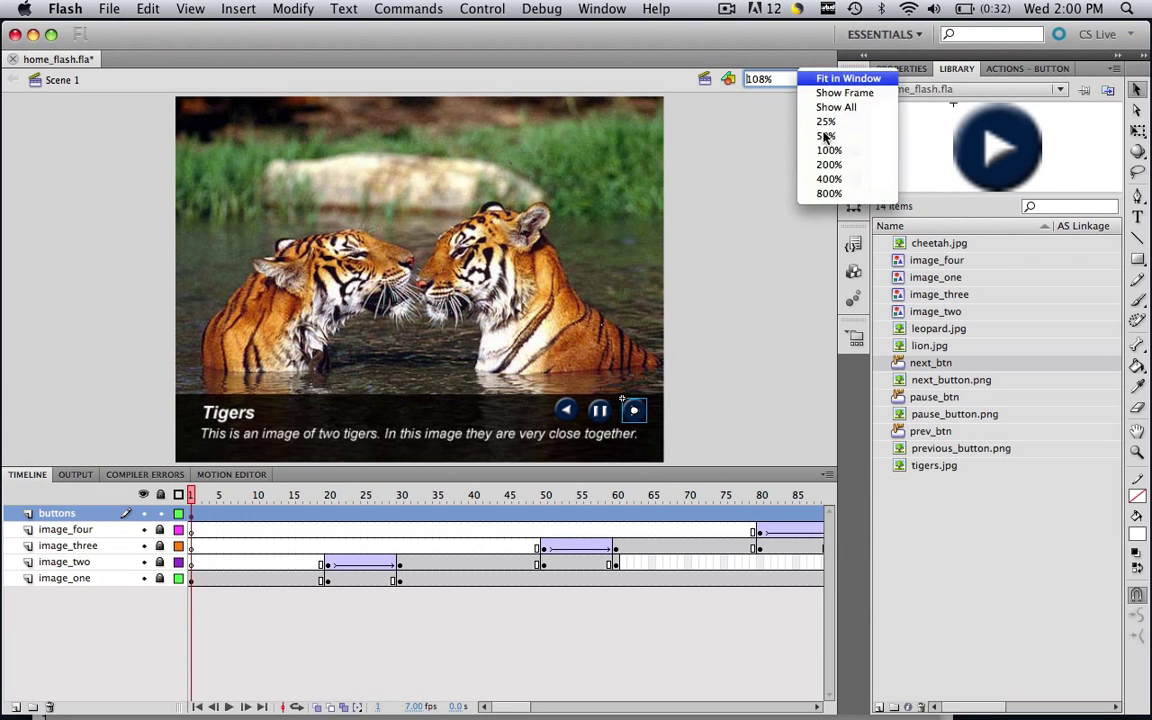
click(835, 194)
scroll(393, 300, left, 5)
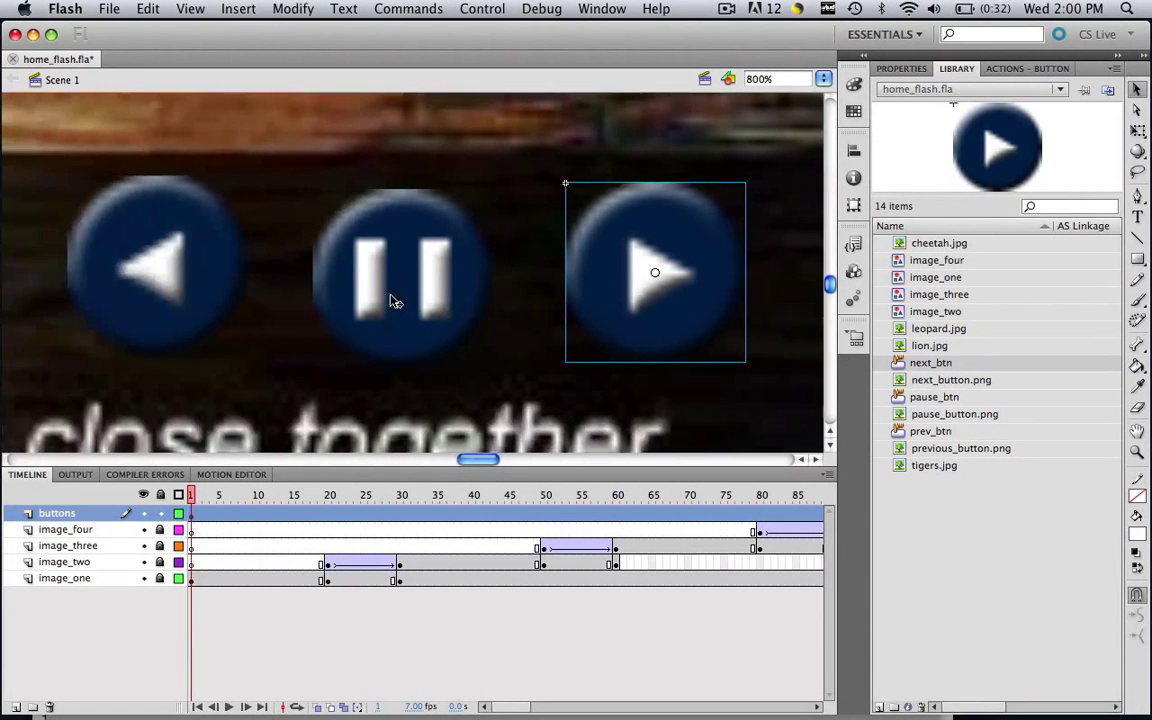
scroll(393, 300, left, 2)
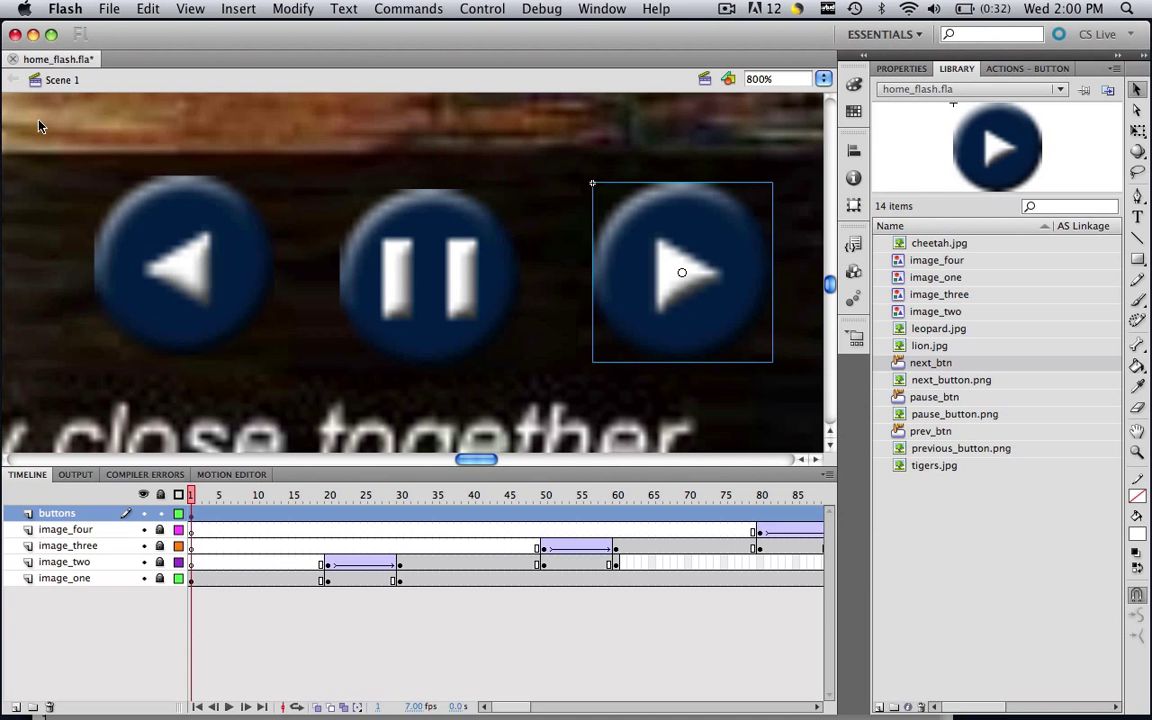
drag(38, 125, 750, 375)
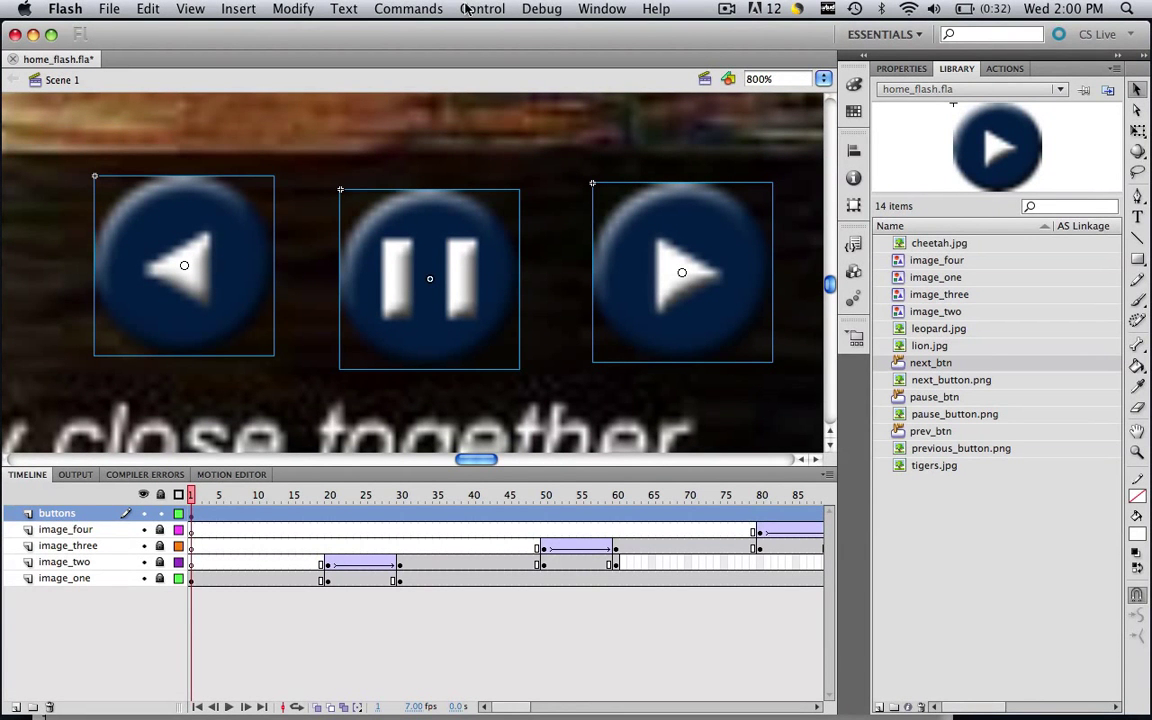
click(293, 8)
mouse_move(353, 268)
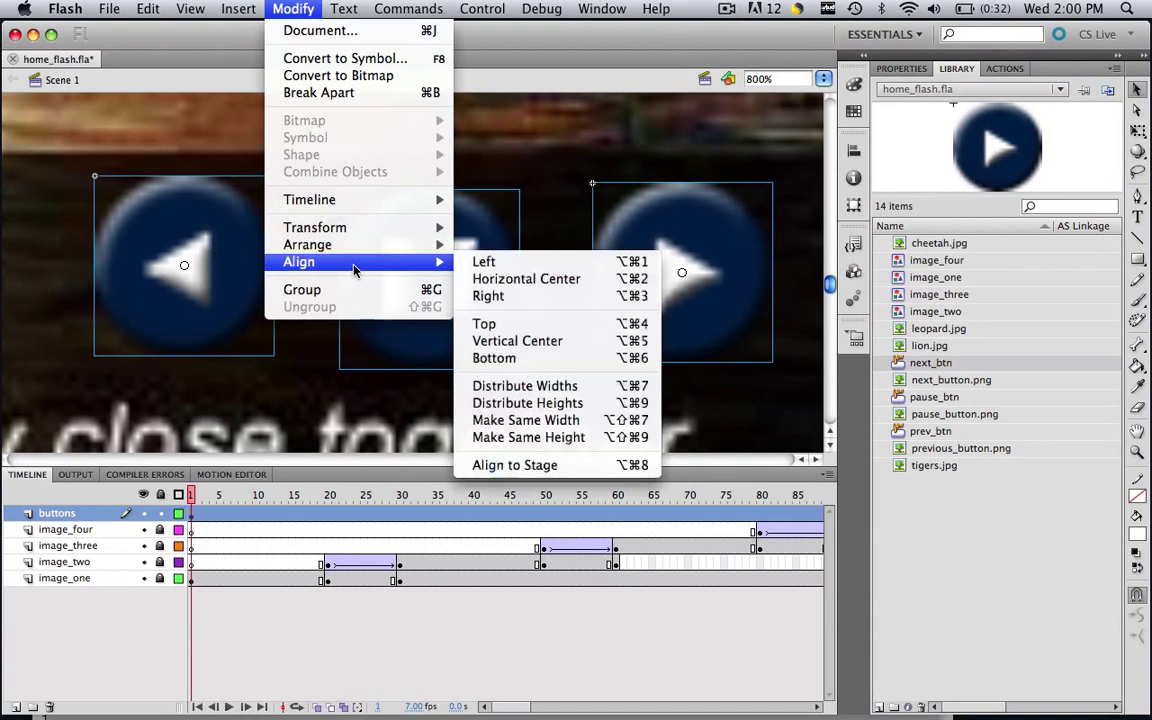
click(561, 388)
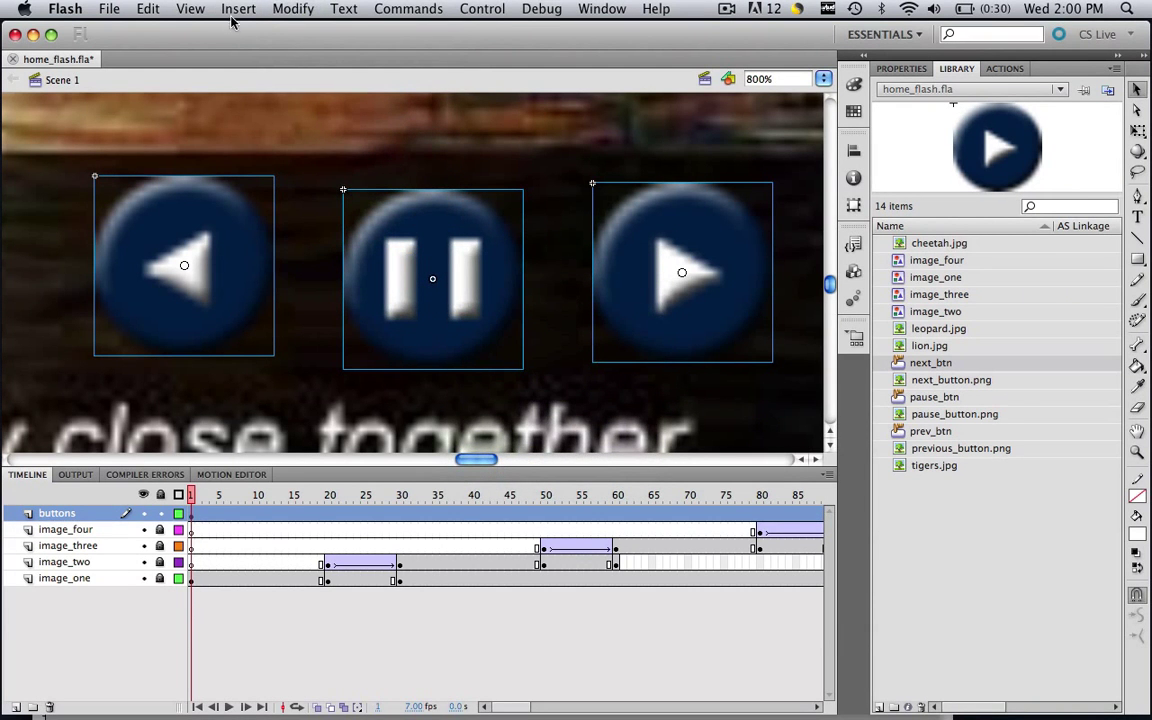
click(297, 8)
mouse_move(330, 258)
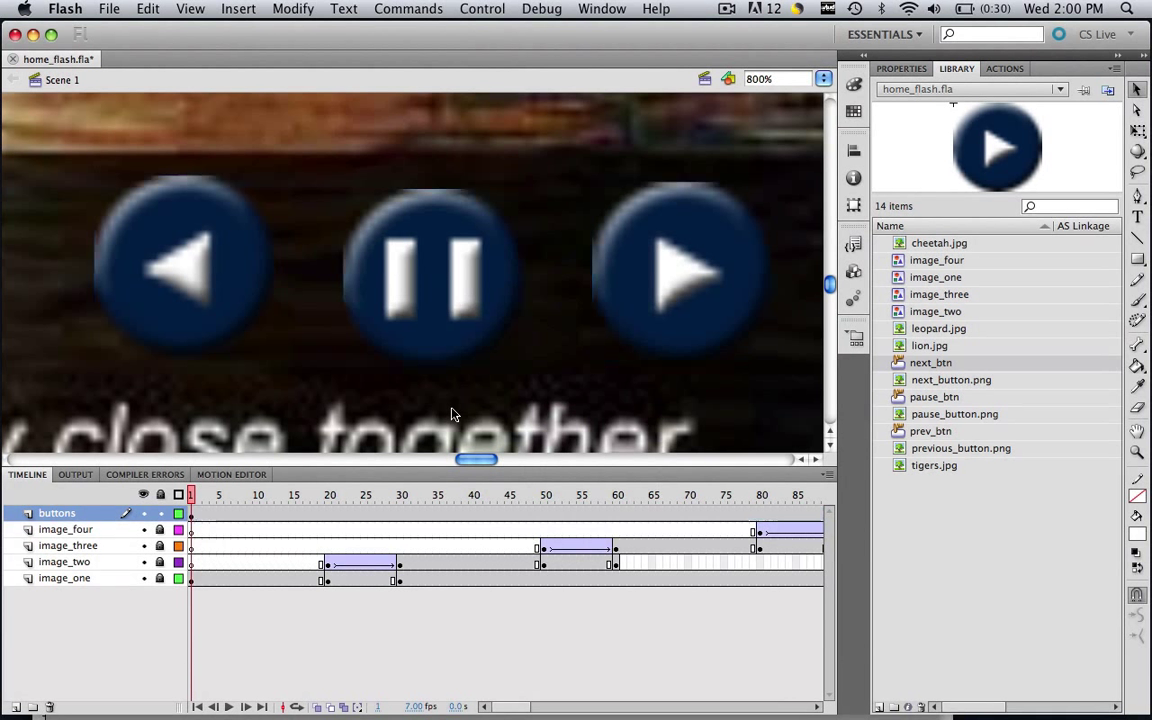
Step: Nudge the pause button up two pixels, the previous button right and the next button left
click(435, 318)
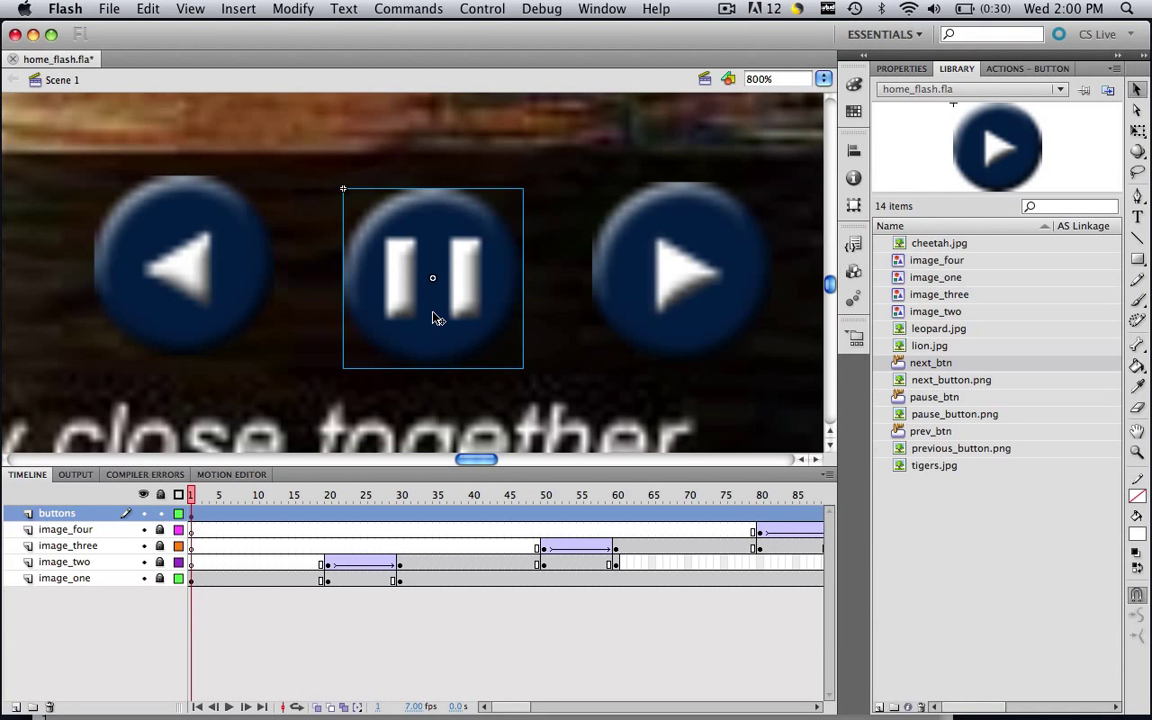
key(Up)
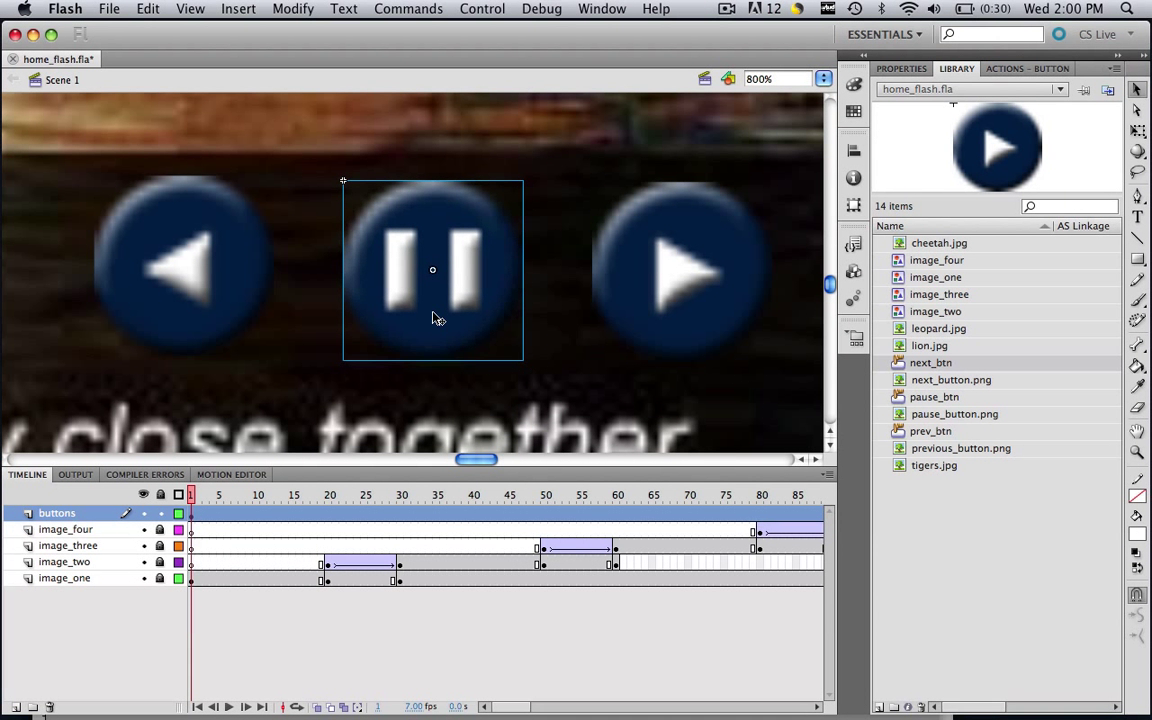
key(Up)
click(689, 262)
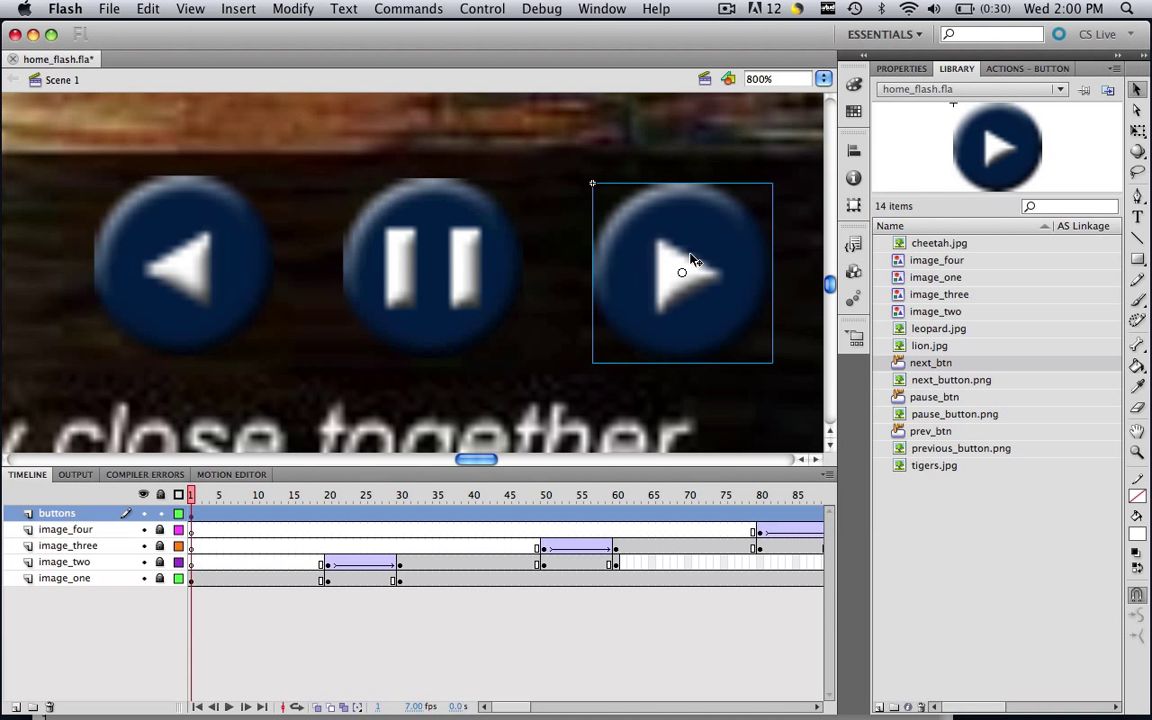
click(260, 300)
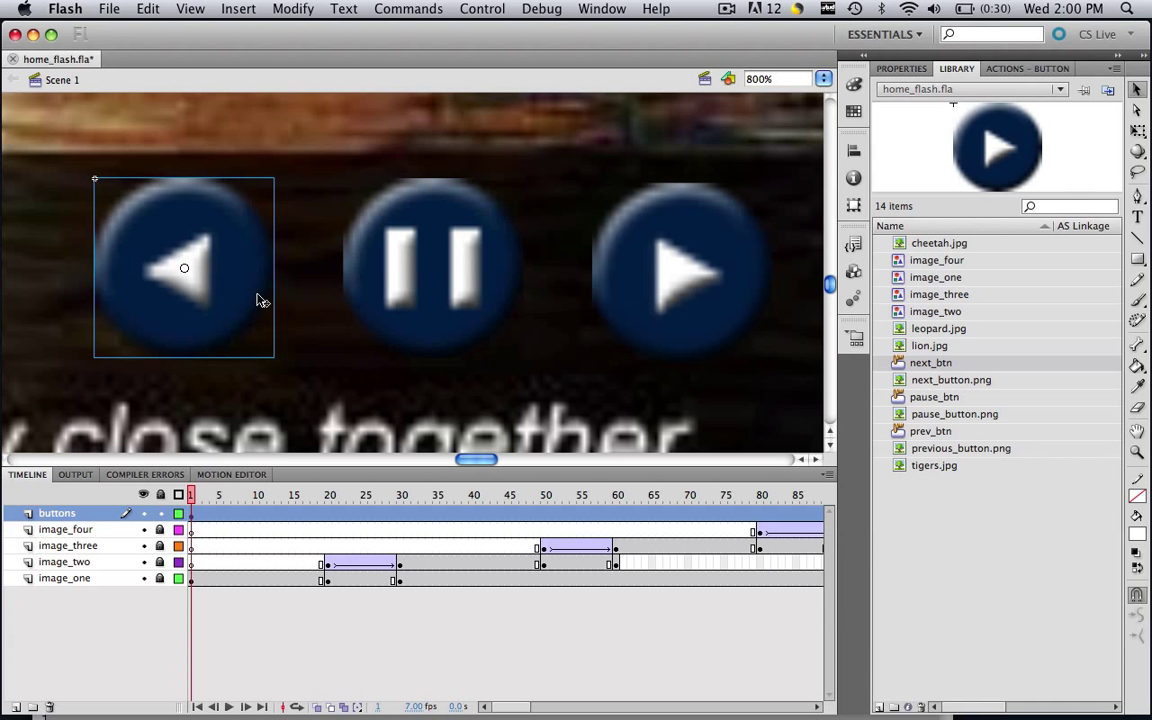
click(395, 385)
click(188, 262)
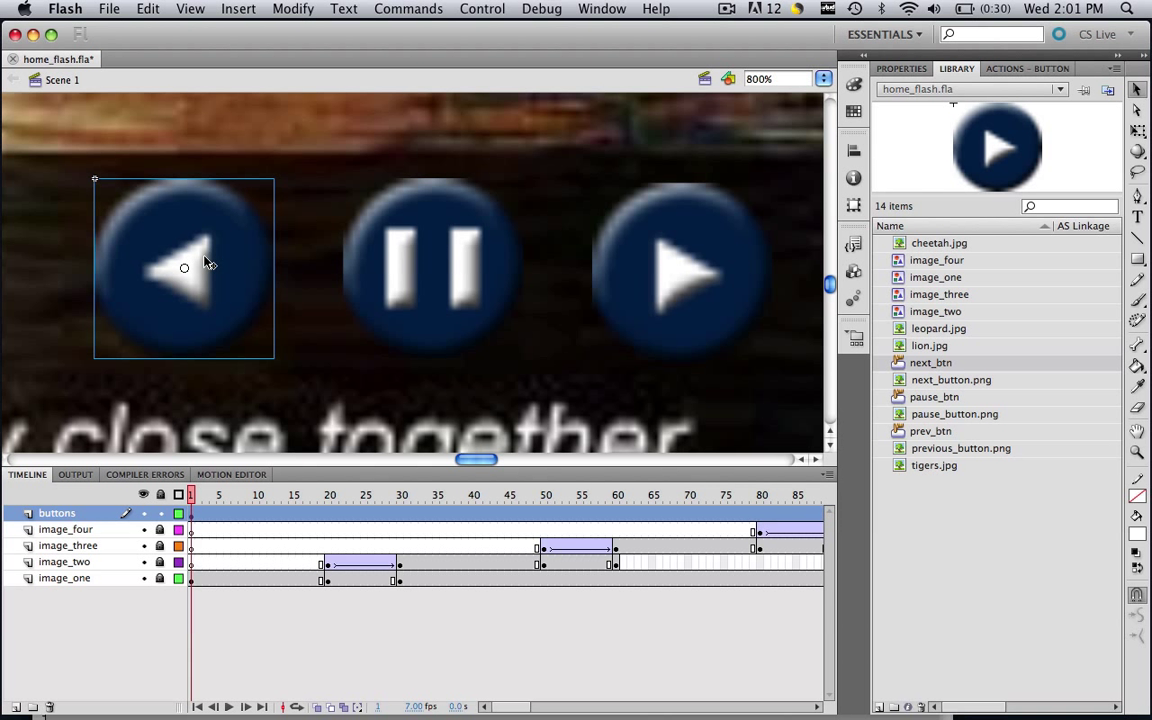
key(Right)
key(Right)
key(Right)
key(Right)
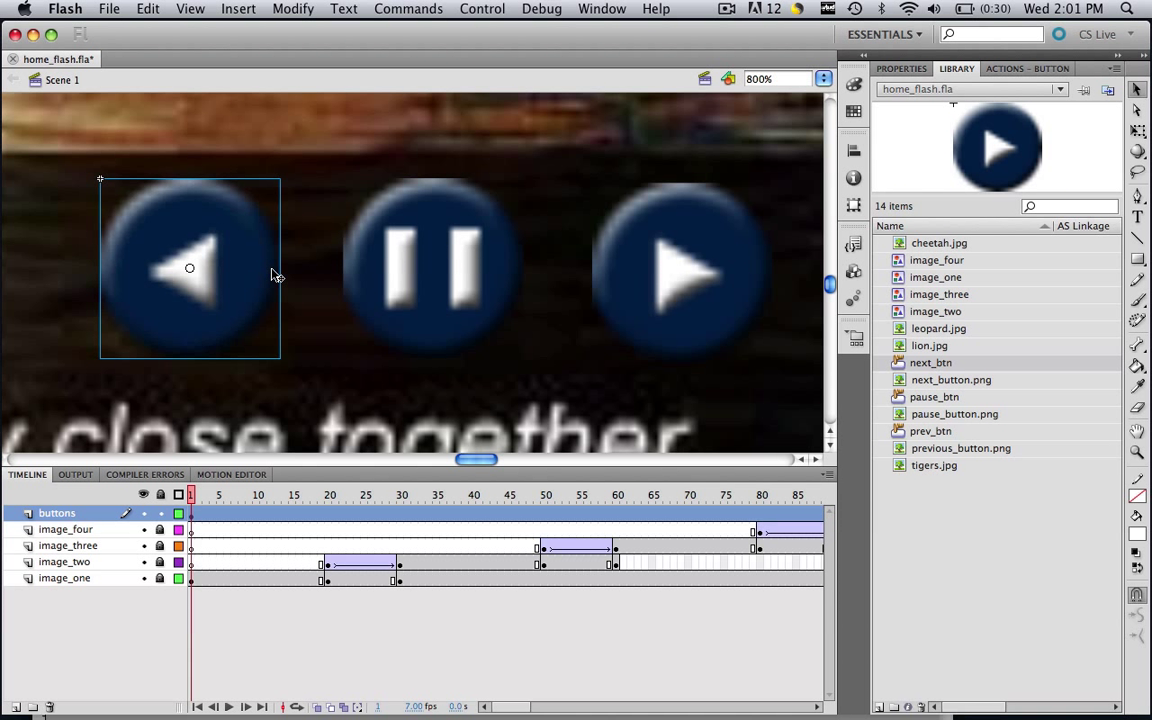
click(420, 333)
click(664, 289)
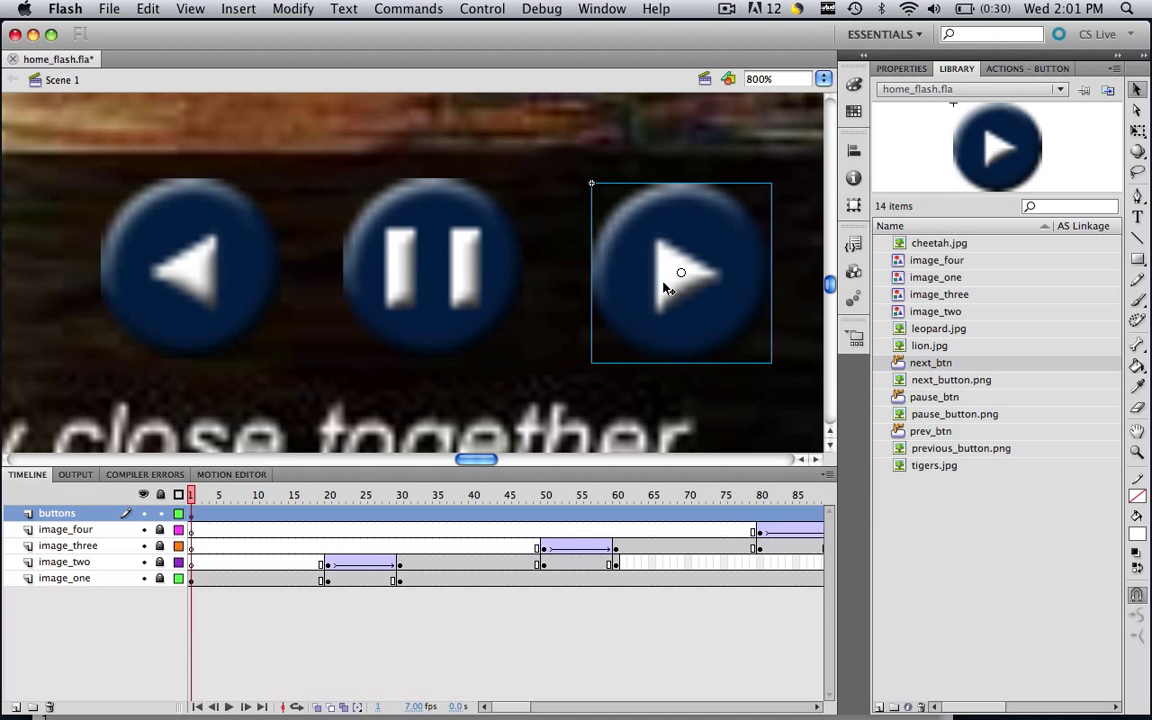
key(Left)
key(Left)
key(Left)
click(436, 367)
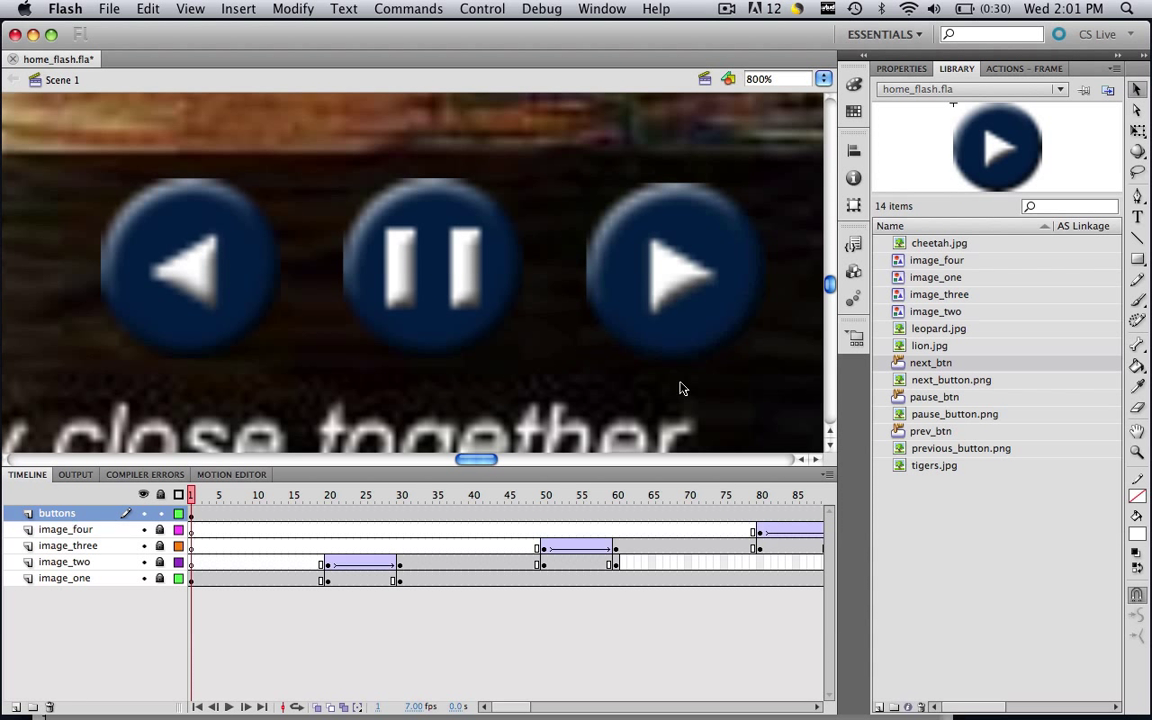
Step: Select all three buttons and apply Distribute Widths and Distribute Heights
drag(14, 130, 745, 374)
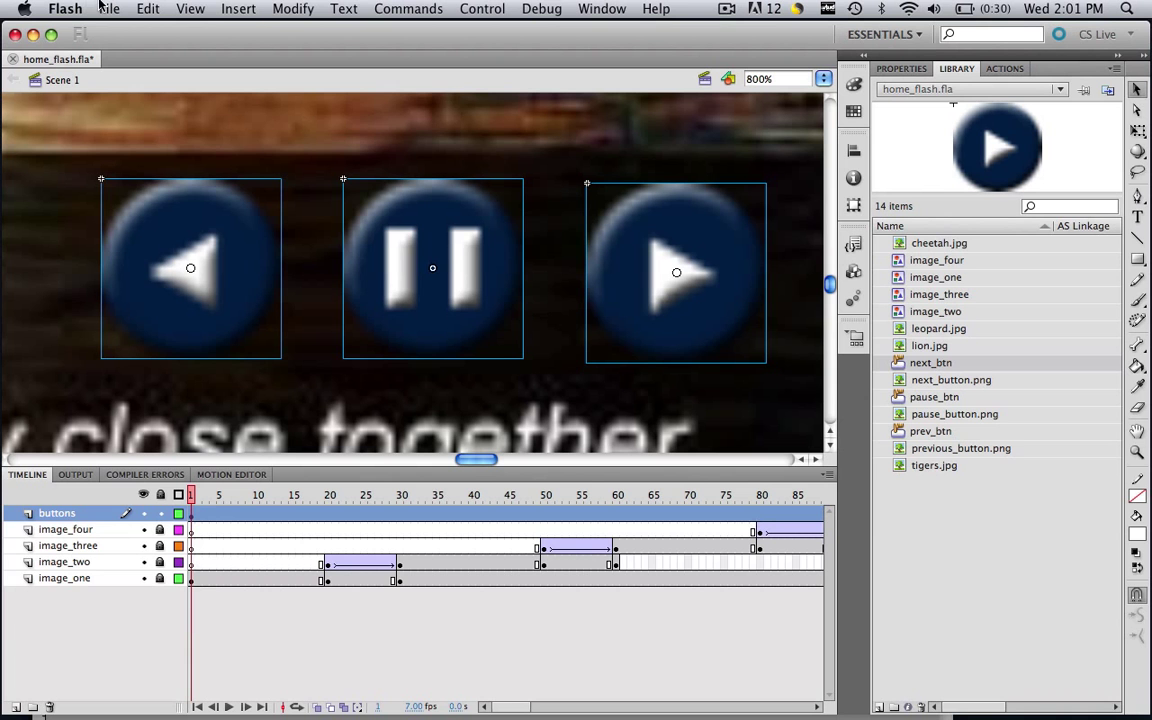
click(293, 8)
mouse_move(357, 260)
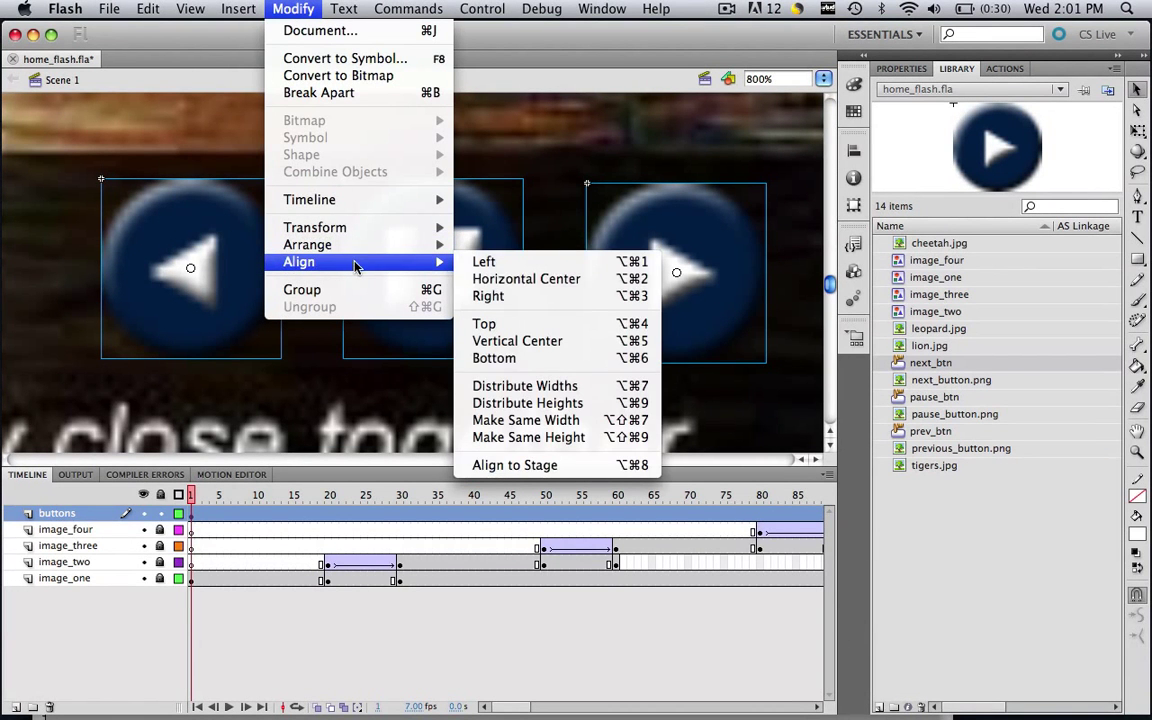
click(598, 386)
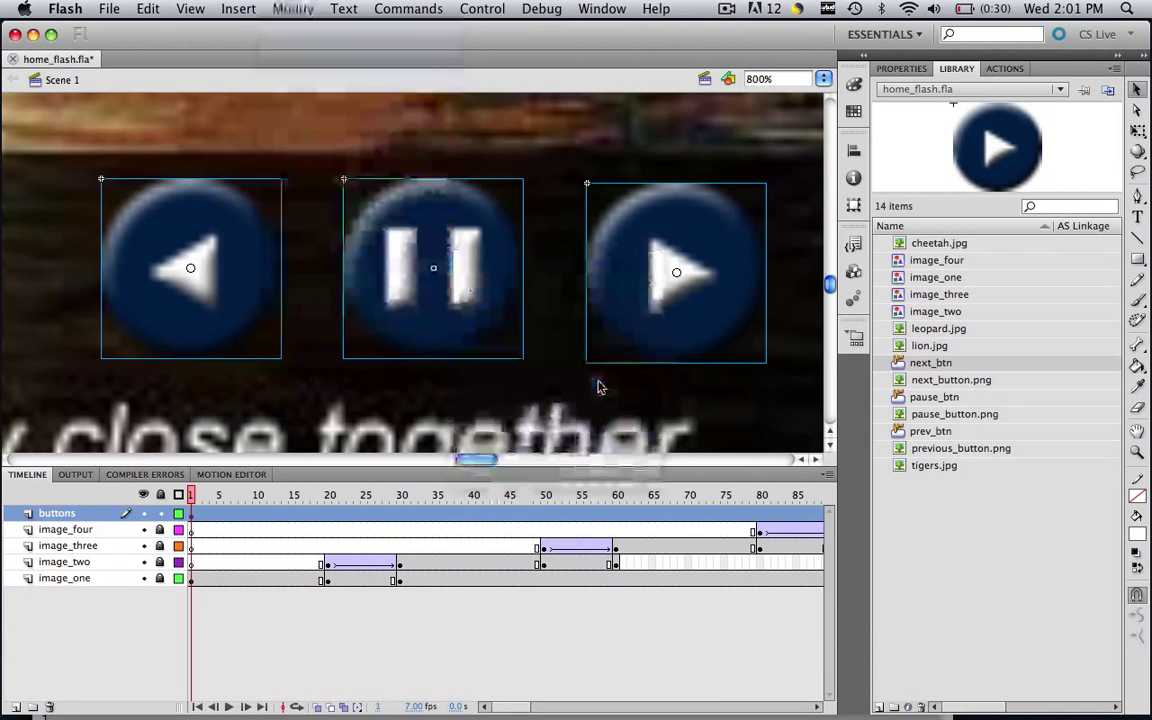
click(285, 8)
mouse_move(342, 260)
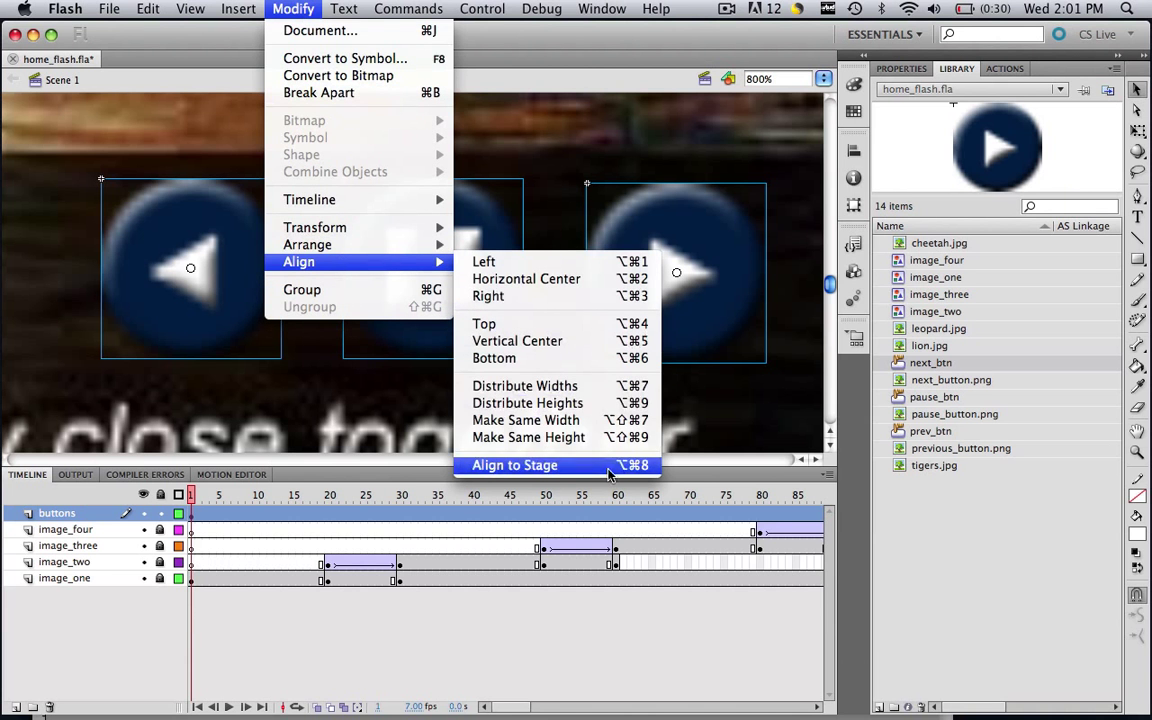
click(580, 404)
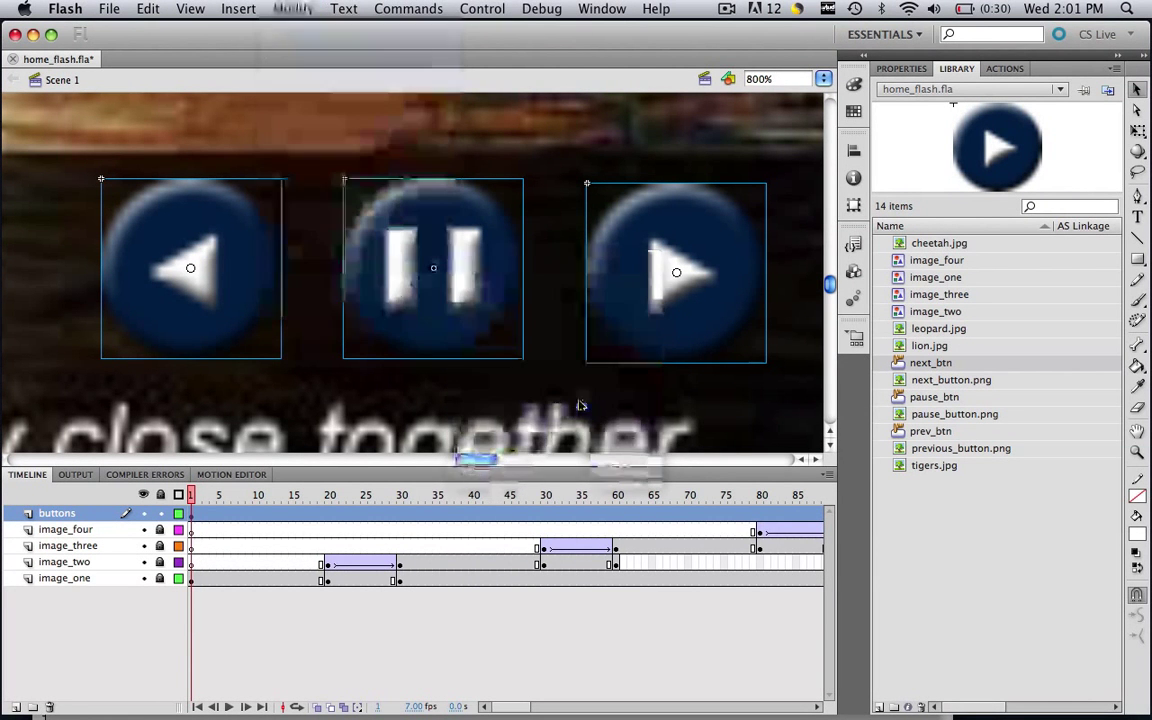
click(823, 78)
Step: Fit the slide in the window and nudge all three buttons one step right together
mouse_move(846, 14)
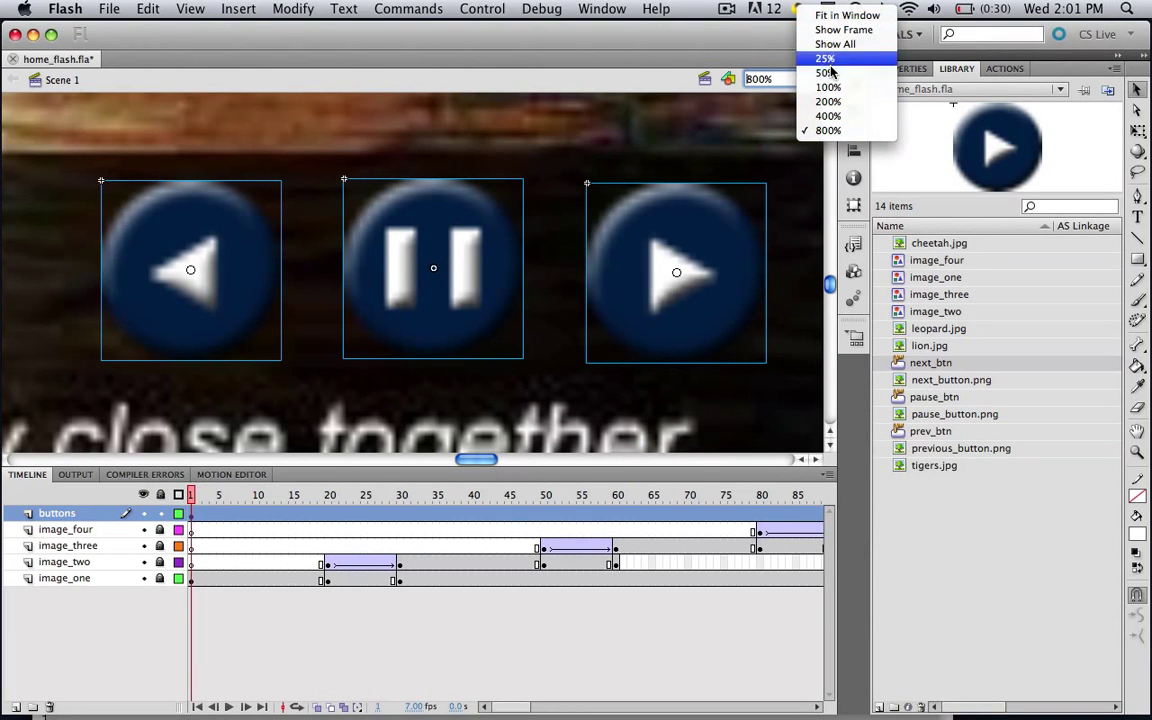
click(845, 18)
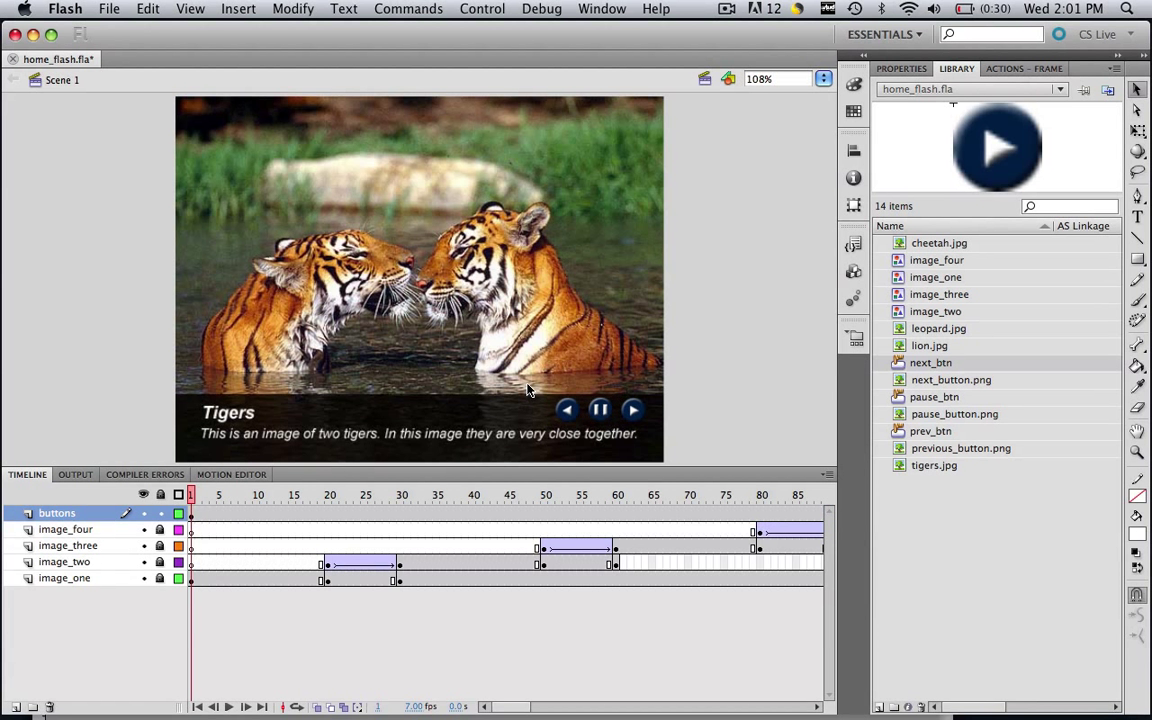
drag(530, 390, 645, 416)
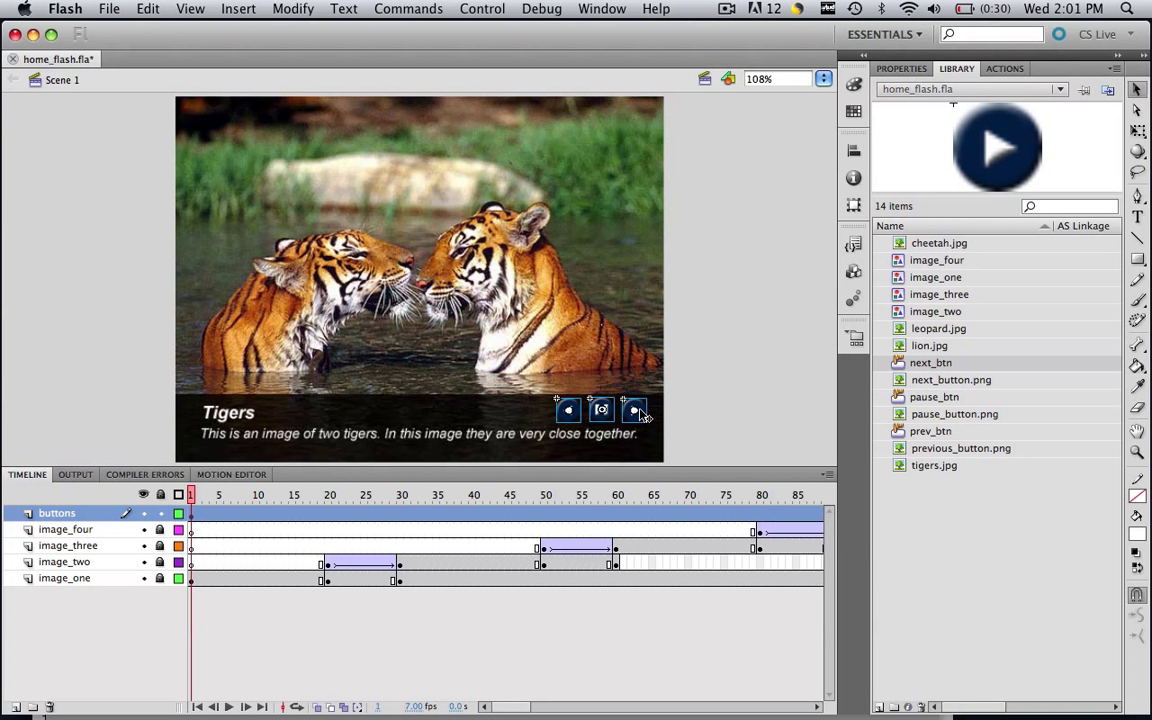
key(Right)
key(Right)
key(Right)
key(Right)
key(Right)
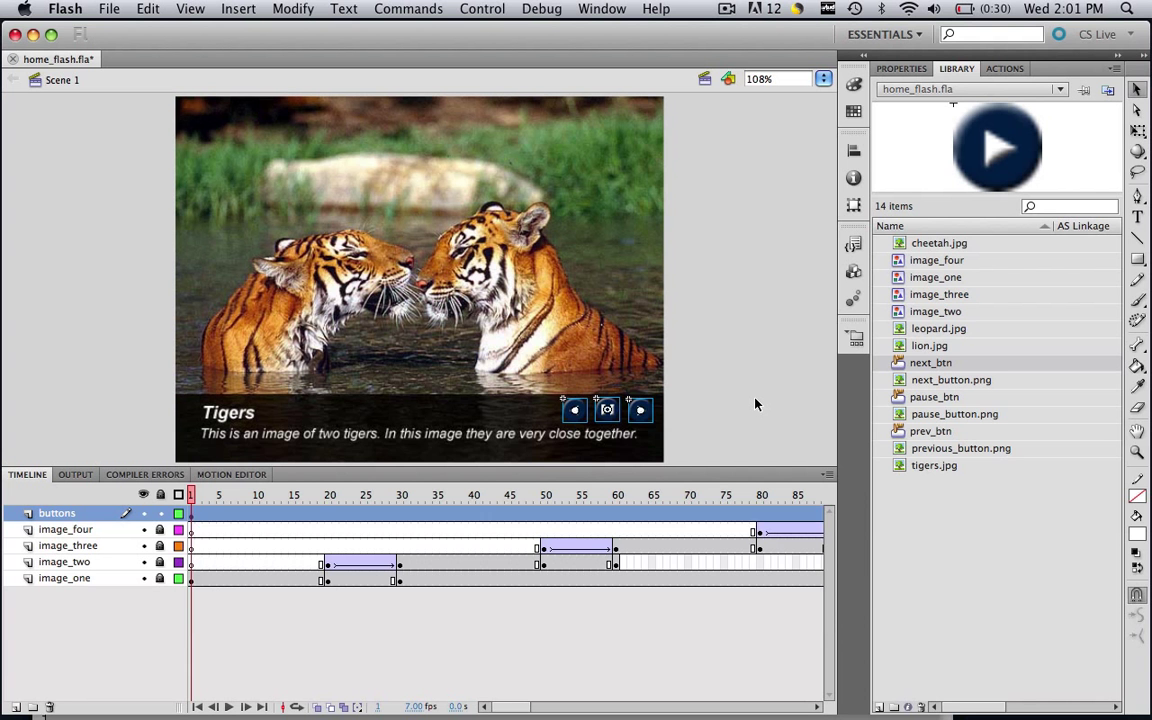
click(755, 404)
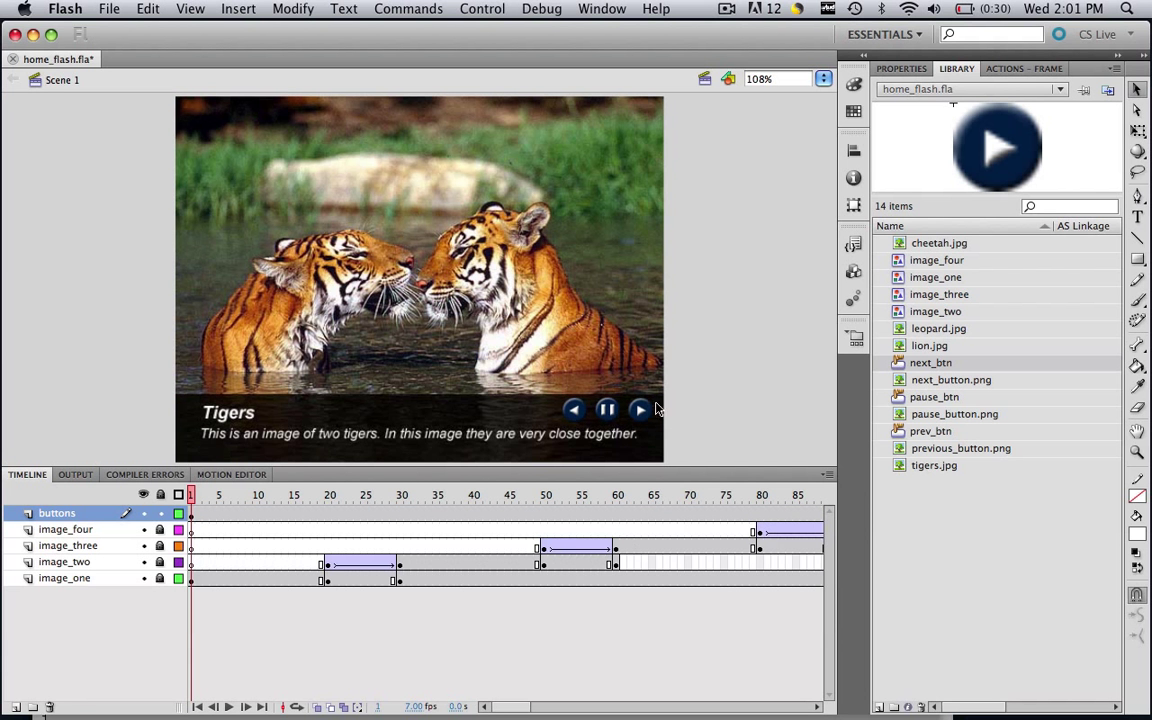
drag(190, 500, 130, 478)
click(726, 9)
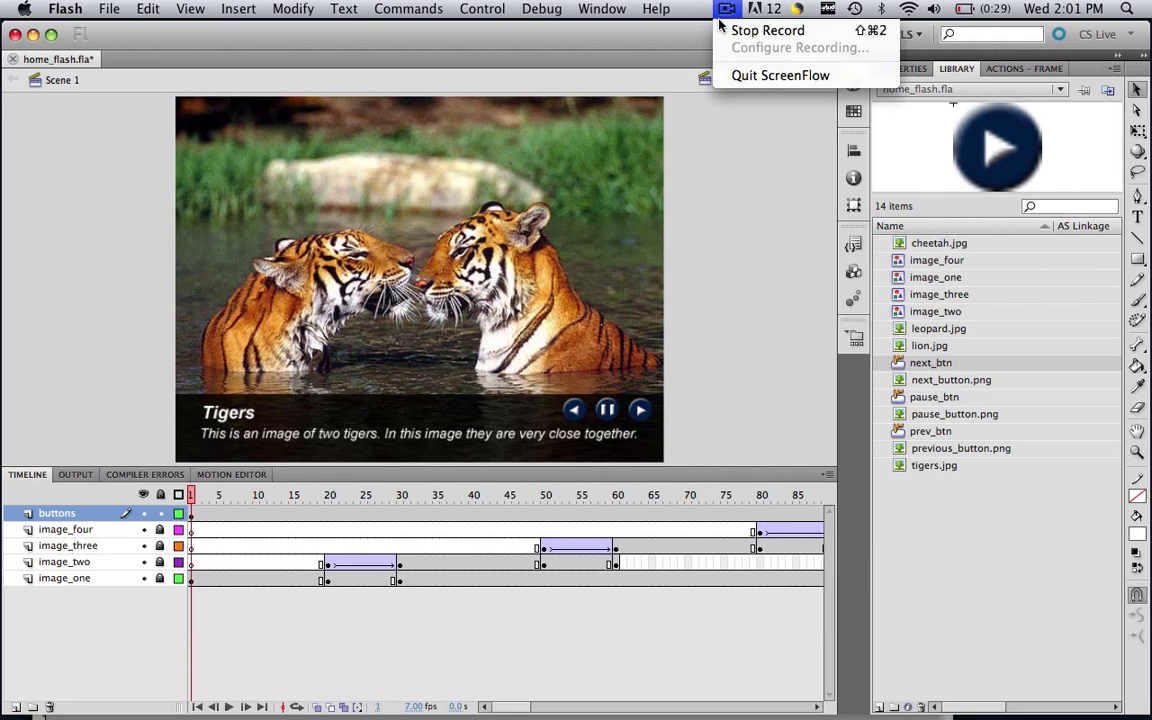